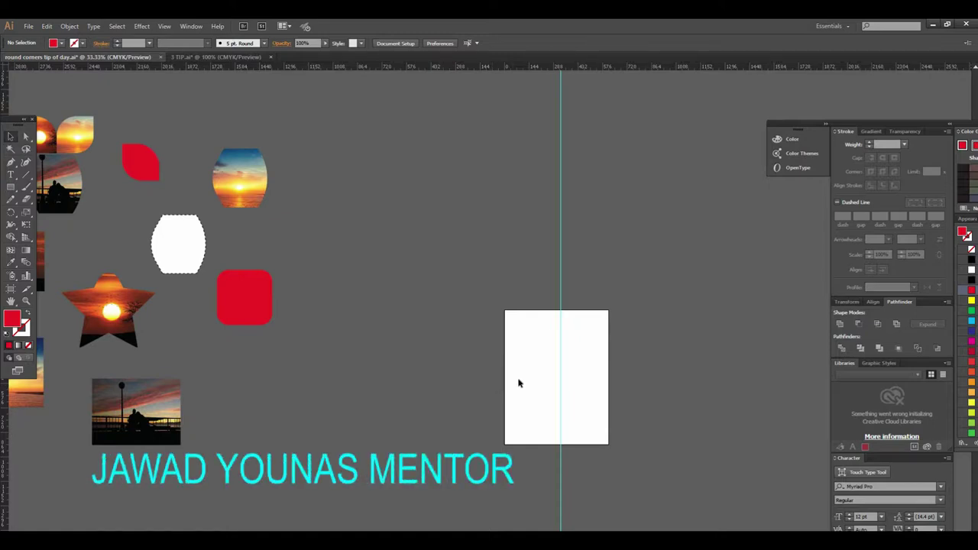
Pan and zoom around the canvas to center the blank artboard in view.
mouse_move(524, 384)
mouse_down()
mouse_move(471, 387)
mouse_move(484, 393)
mouse_up()
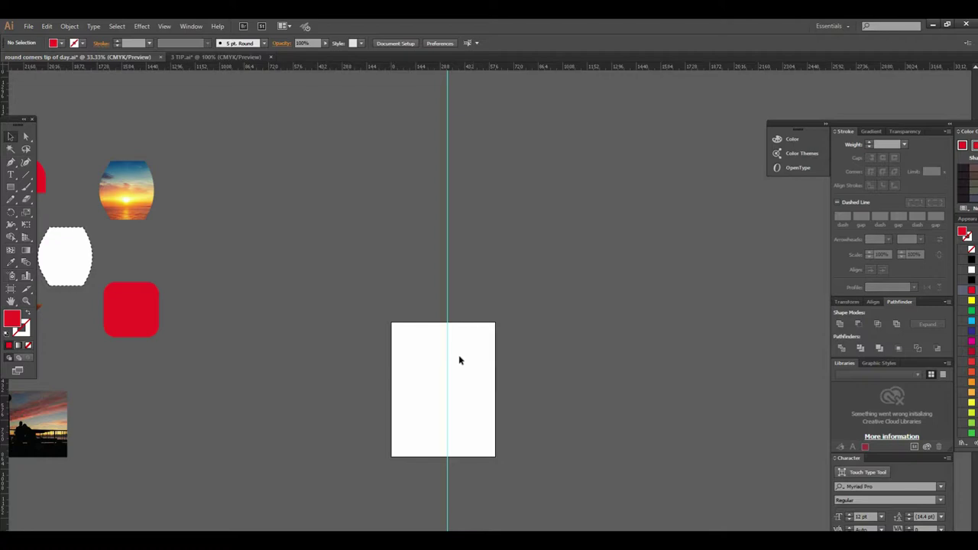
key(ctrl+plus)
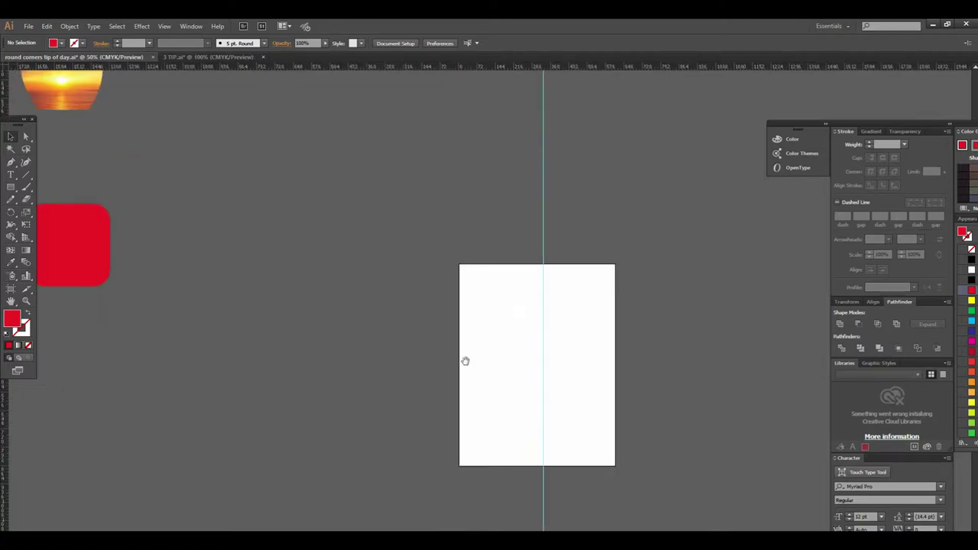
drag(426, 350, 520, 364)
key(ctrl+minus)
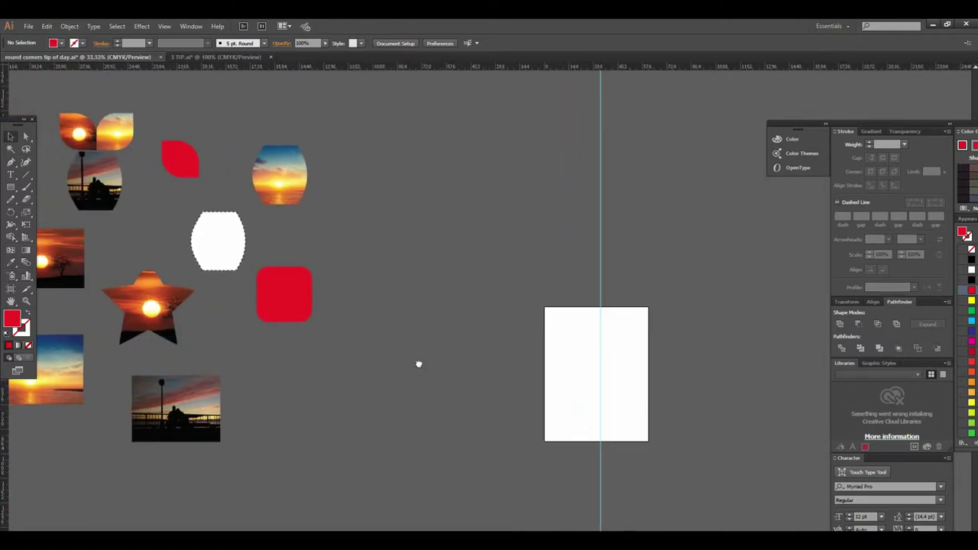
key(ctrl+plus)
mouse_move(450, 377)
mouse_down()
mouse_move(496, 360)
mouse_move(469, 343)
mouse_move(369, 329)
mouse_up()
key(ctrl+minus)
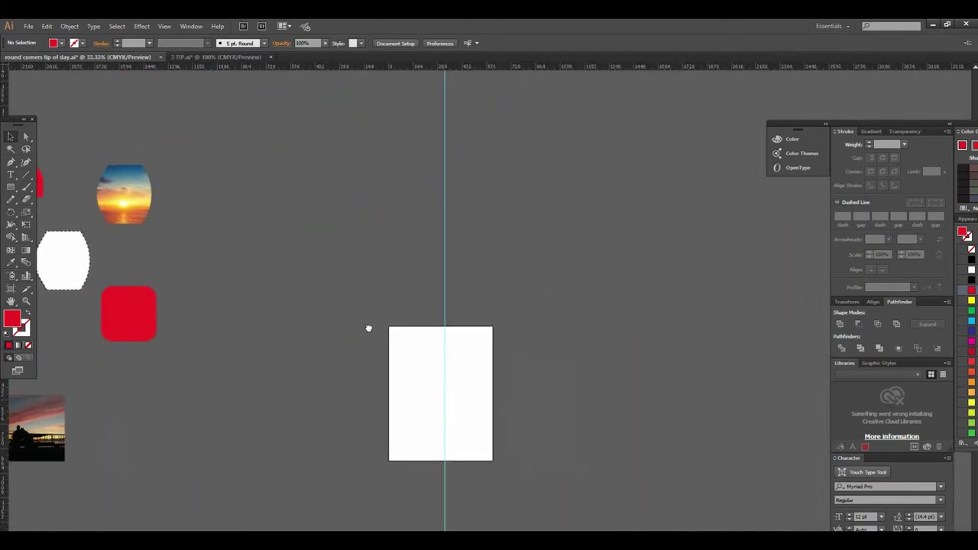
key(ctrl+plus)
drag(438, 339, 413, 281)
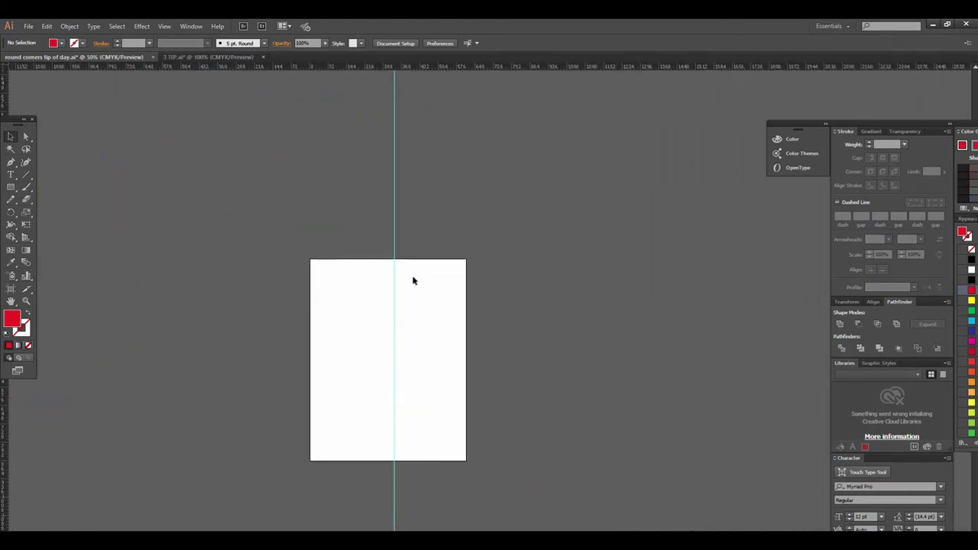
Draw a red square on the artboard and move it above the artboard.
click(11, 186)
drag(331, 288, 450, 405)
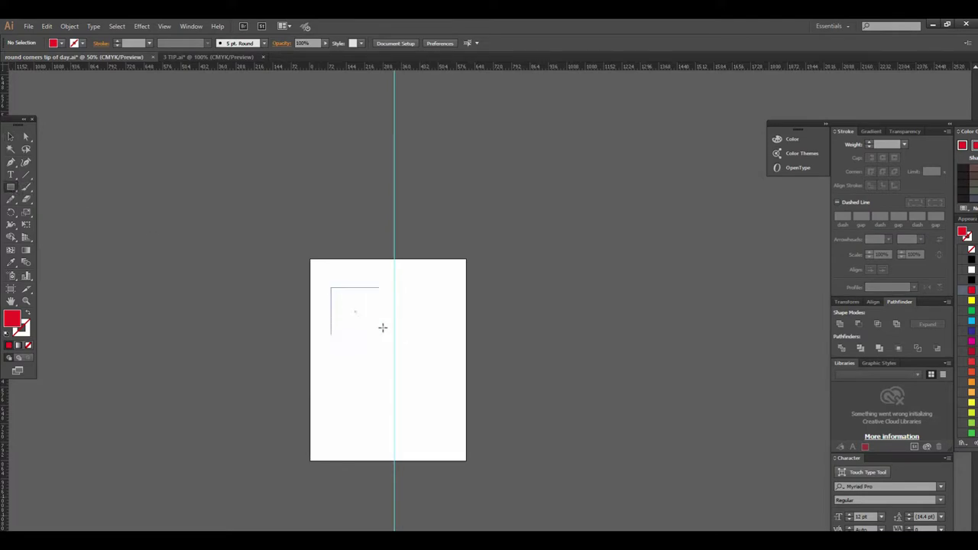
click(10, 136)
scroll(512, 306, up, 2)
scroll(458, 382, up, 3)
mouse_move(415, 427)
mouse_down()
mouse_move(467, 190)
mouse_move(470, 210)
mouse_up()
scroll(478, 281, up, 1)
scroll(466, 285, up, 1)
drag(466, 286, 451, 221)
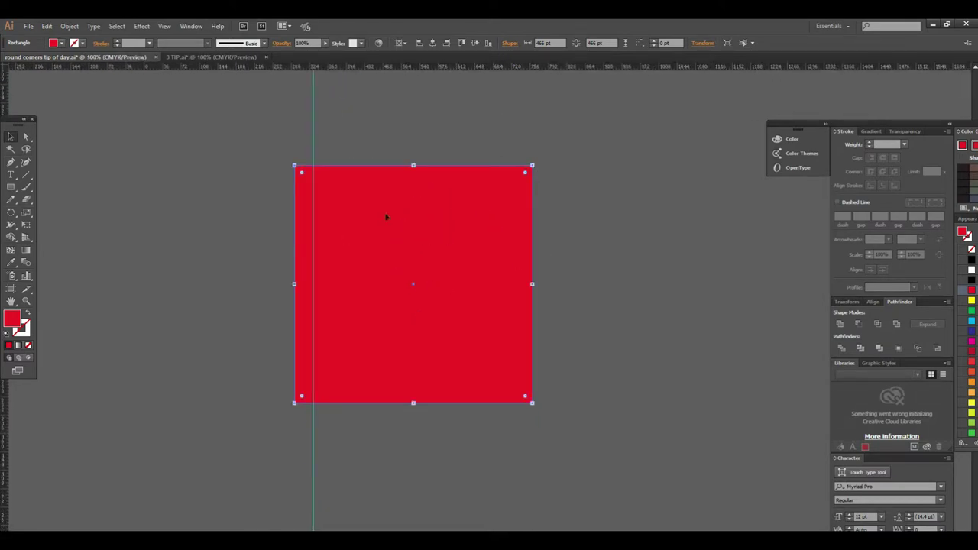
Link the square's corner radii and set them all to 20 pt.
click(507, 44)
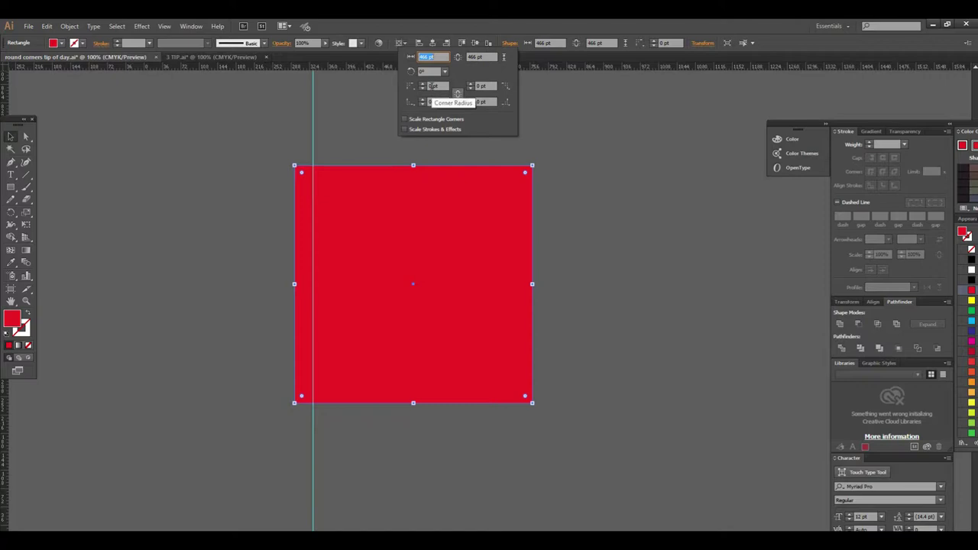
key(Tab)
key(Tab)
key(Tab)
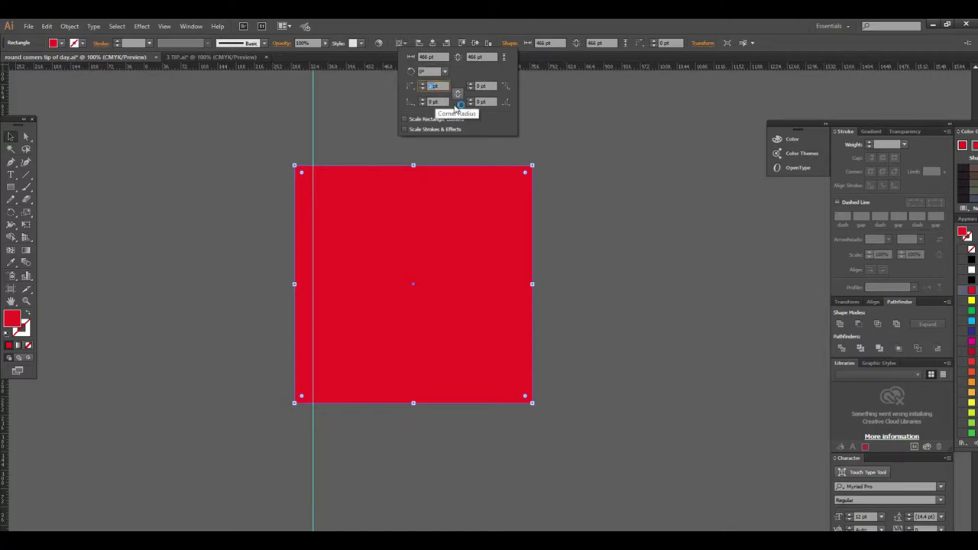
click(458, 94)
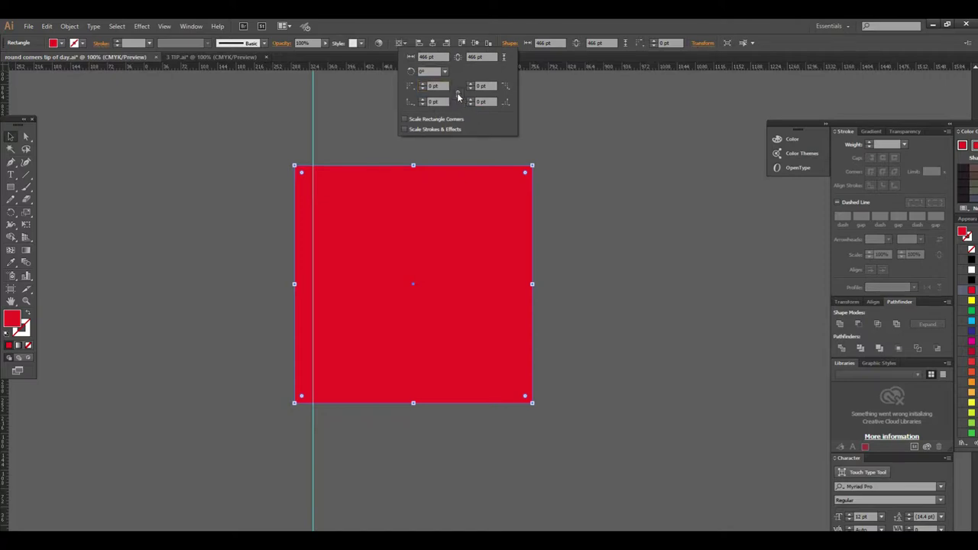
double_click(434, 85)
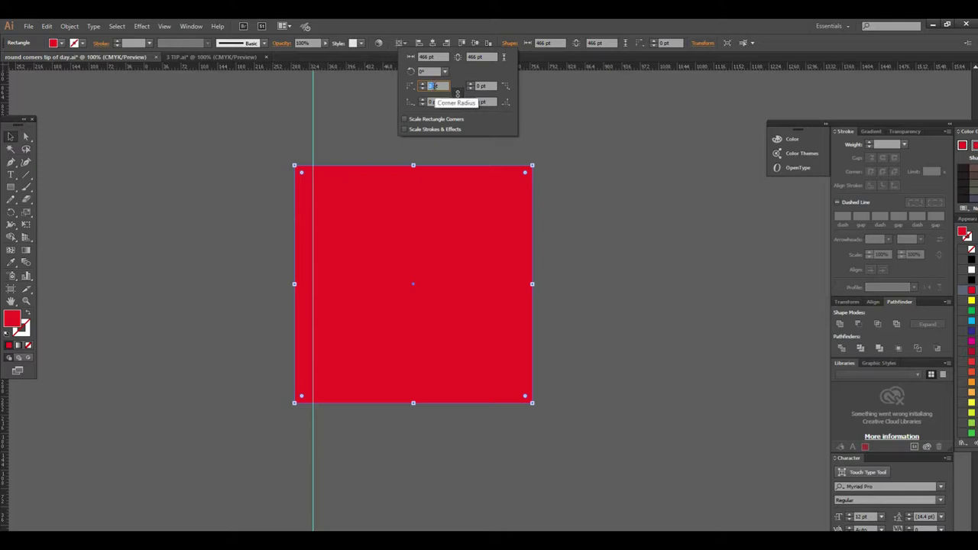
text(20)
key(Return)
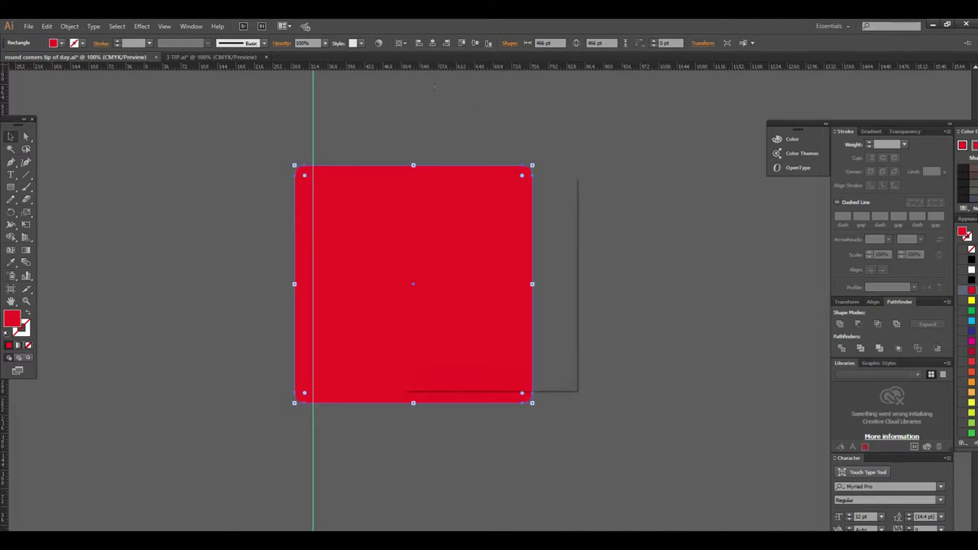
Undo an accidental move of the rounded square and reselect it.
click(502, 364)
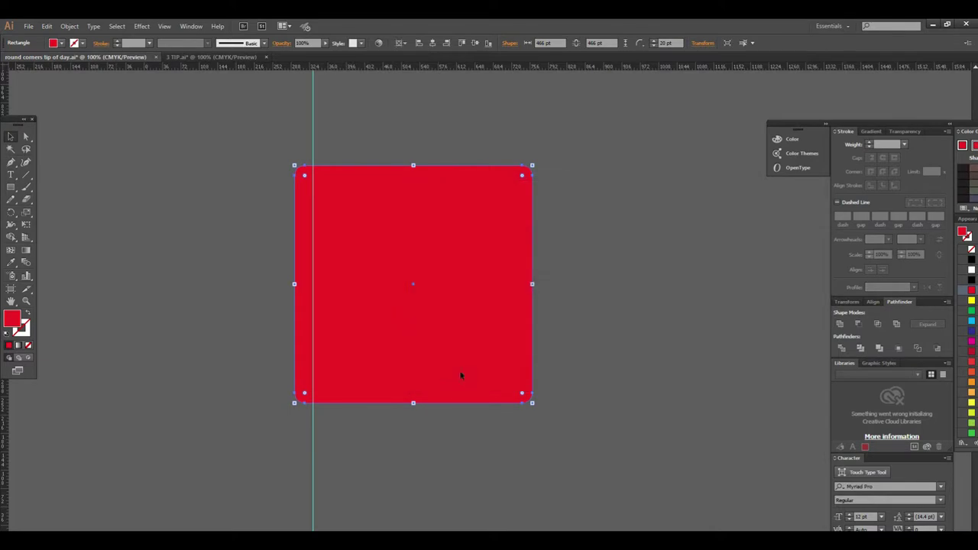
key(ctrl+z)
click(583, 359)
drag(498, 309, 425, 305)
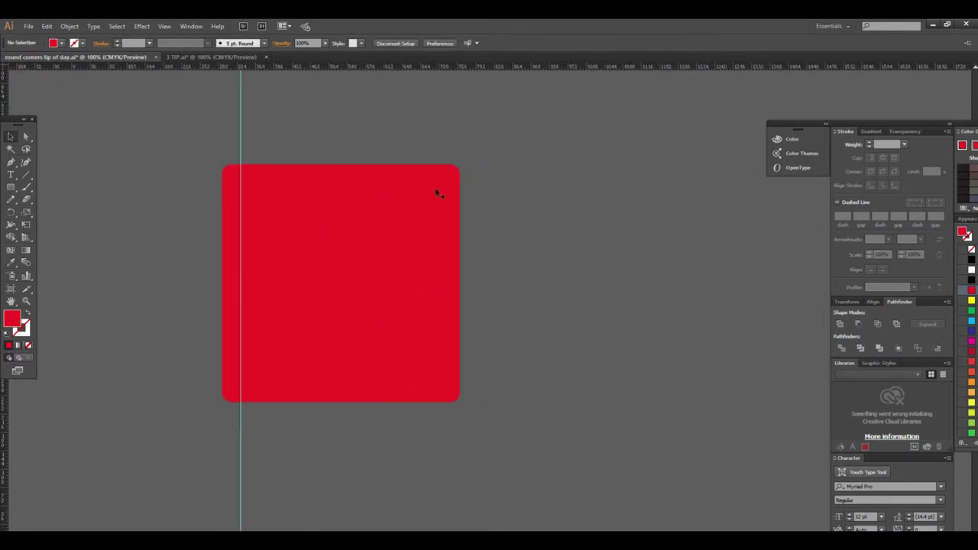
click(419, 218)
Draw a second red square to the right of the first one.
key(ctrl+minus)
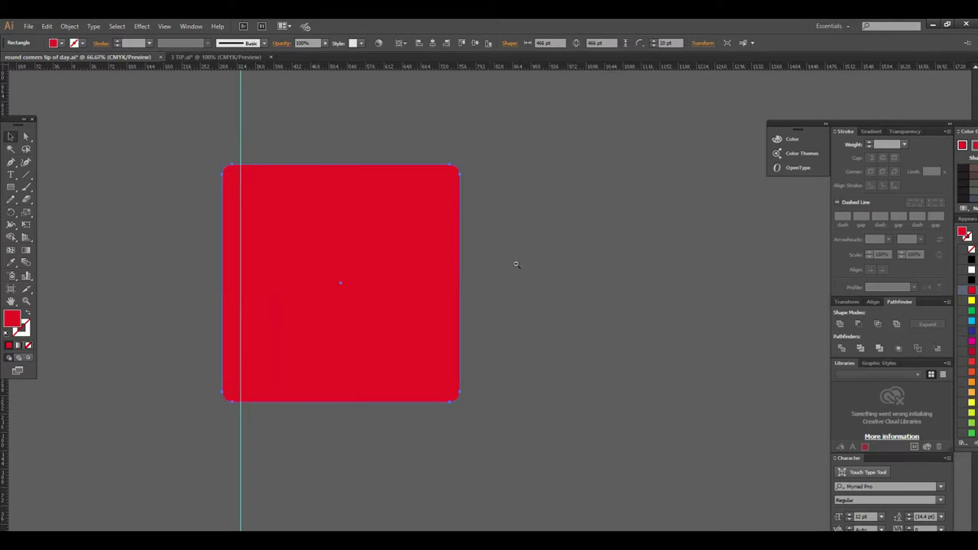
click(11, 186)
mouse_move(474, 179)
mouse_down()
mouse_move(575, 309)
mouse_move(607, 312)
mouse_up()
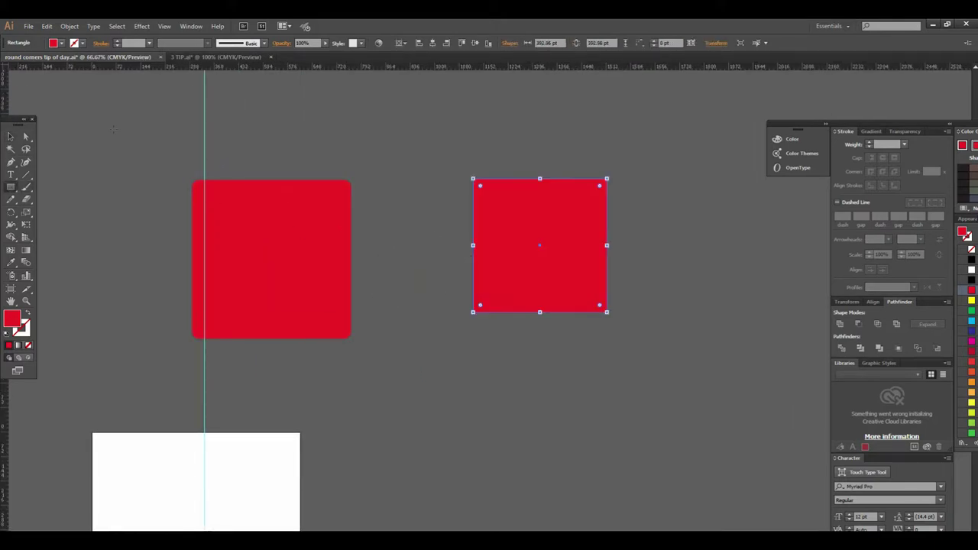
key(v)
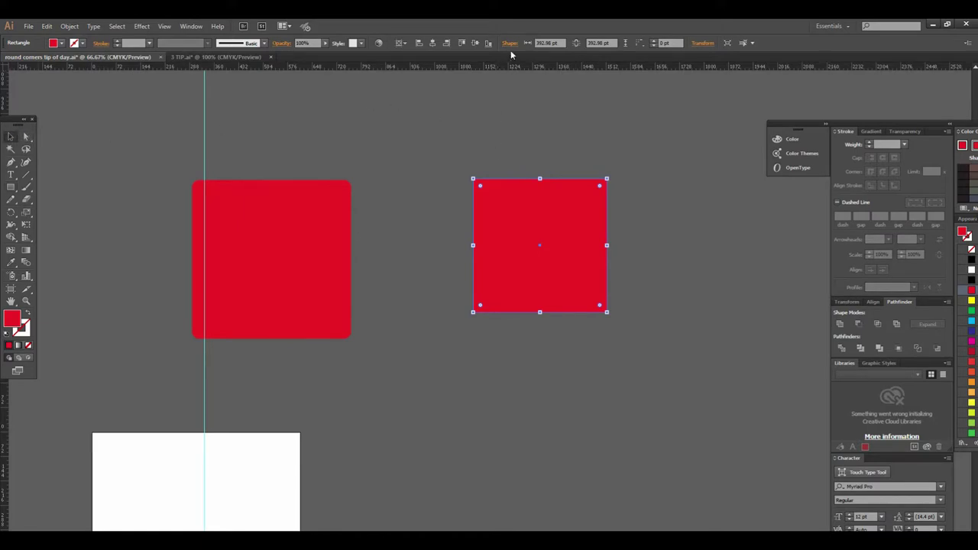
Unlink the corner radii and set top-left to 40 pt and top-right to 20 pt.
click(509, 43)
click(433, 87)
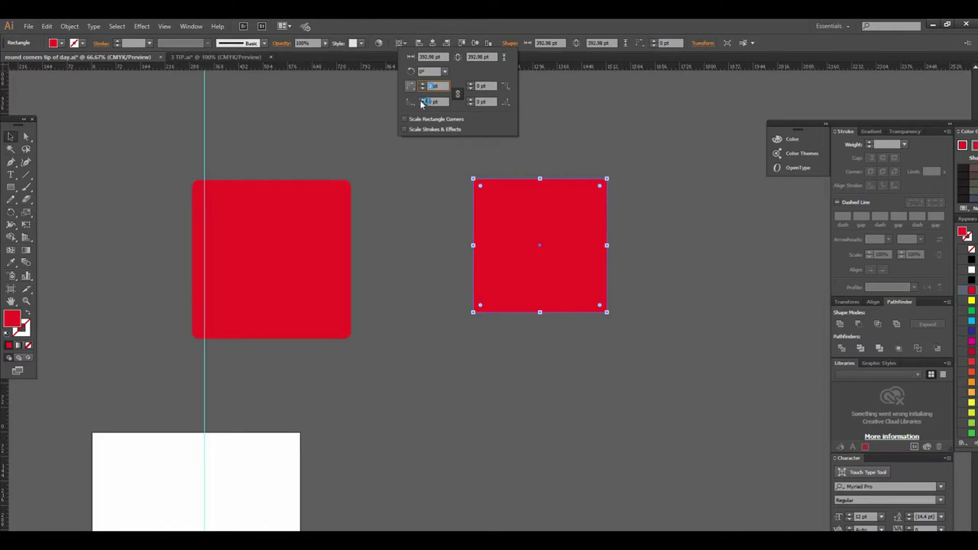
click(457, 94)
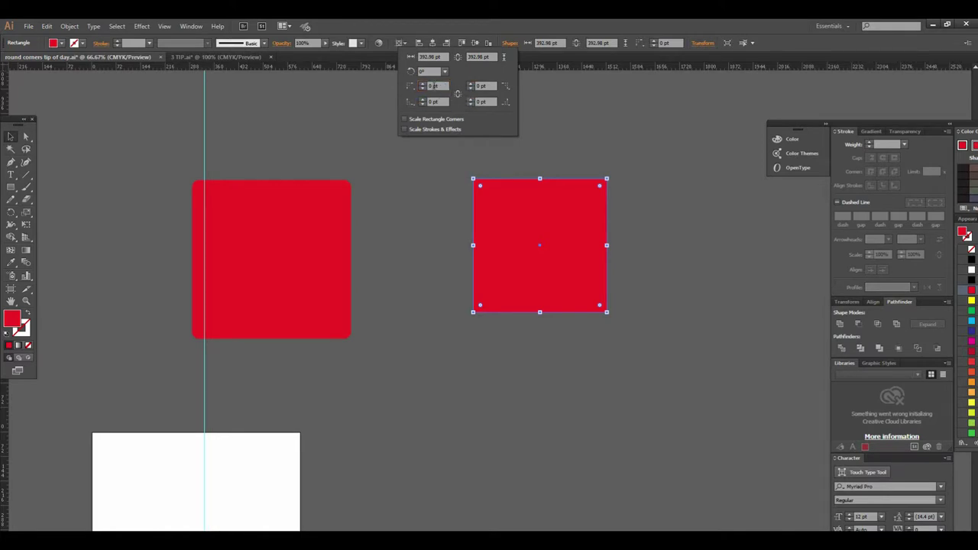
double_click(431, 86)
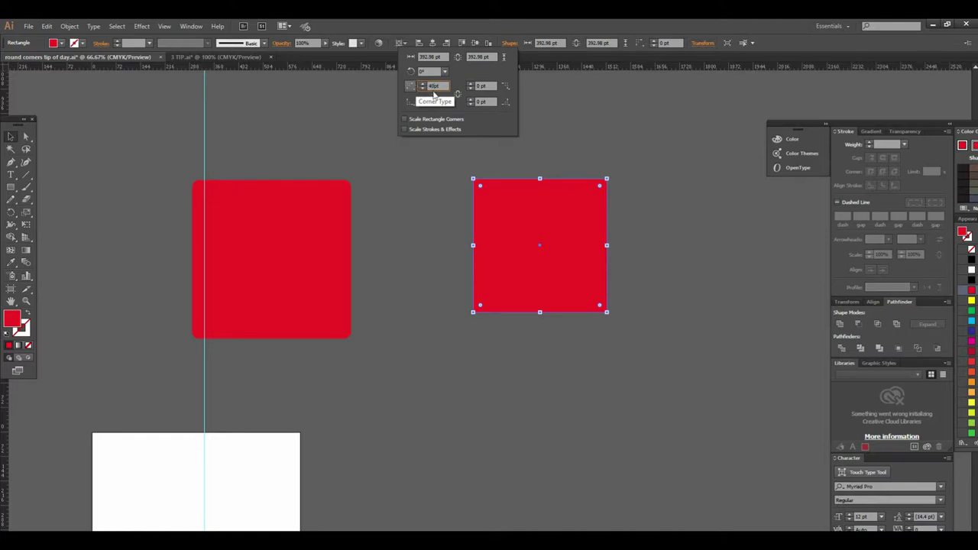
key(Tab)
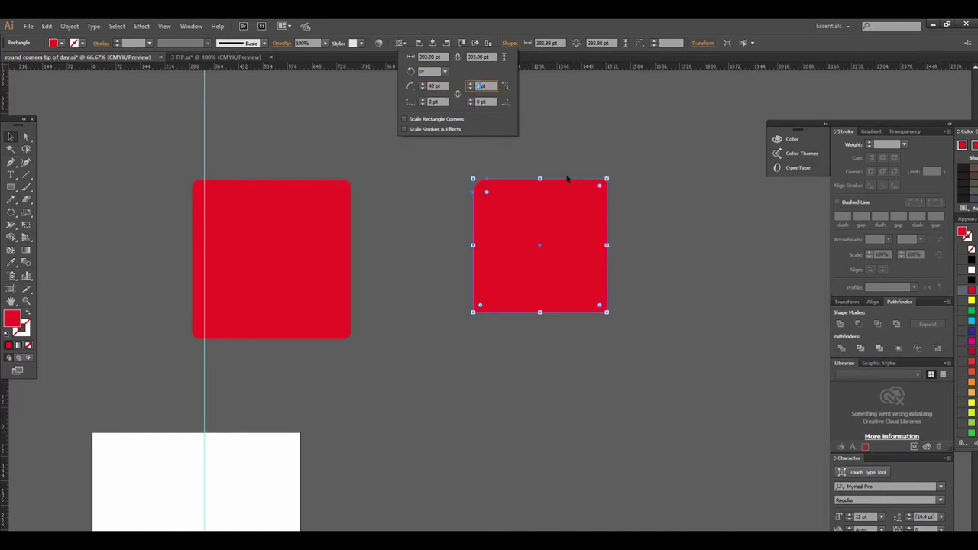
text(20pt)
key(Return)
key(Return)
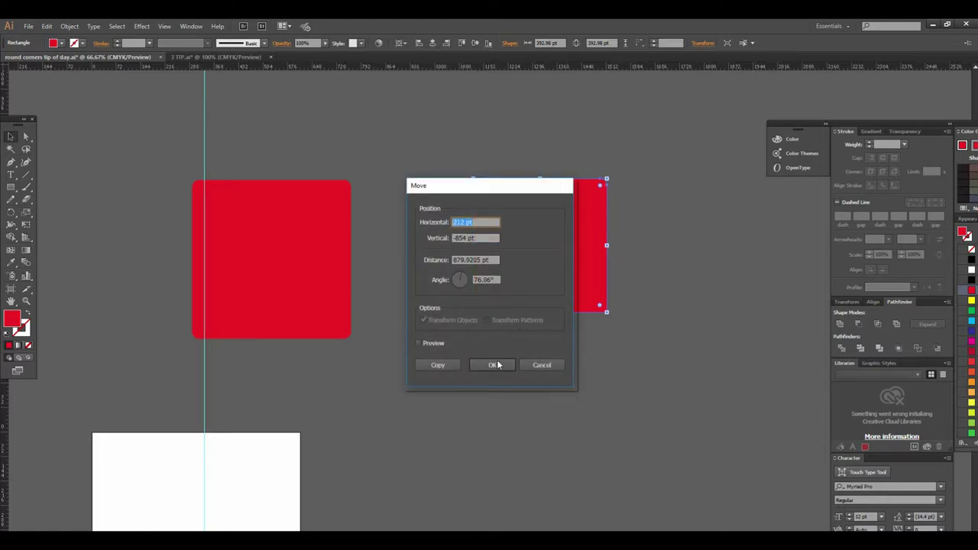
click(493, 364)
key(ctrl+1)
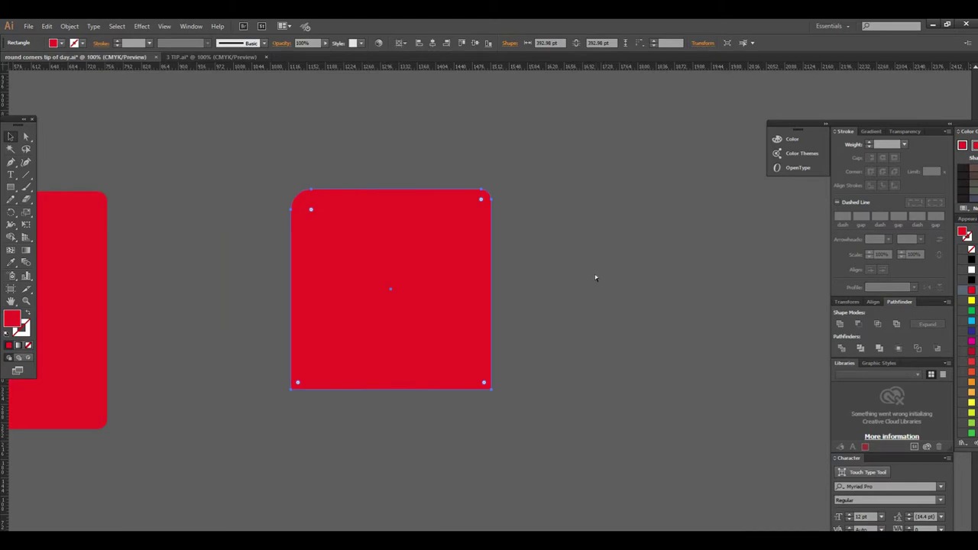
key(ctrl+plus)
drag(421, 284, 567, 273)
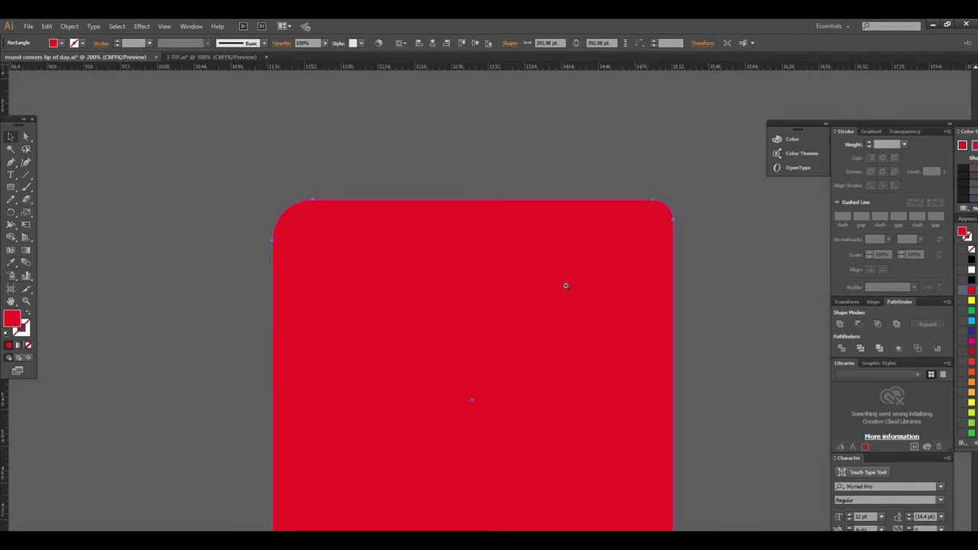
key(ctrl+minus)
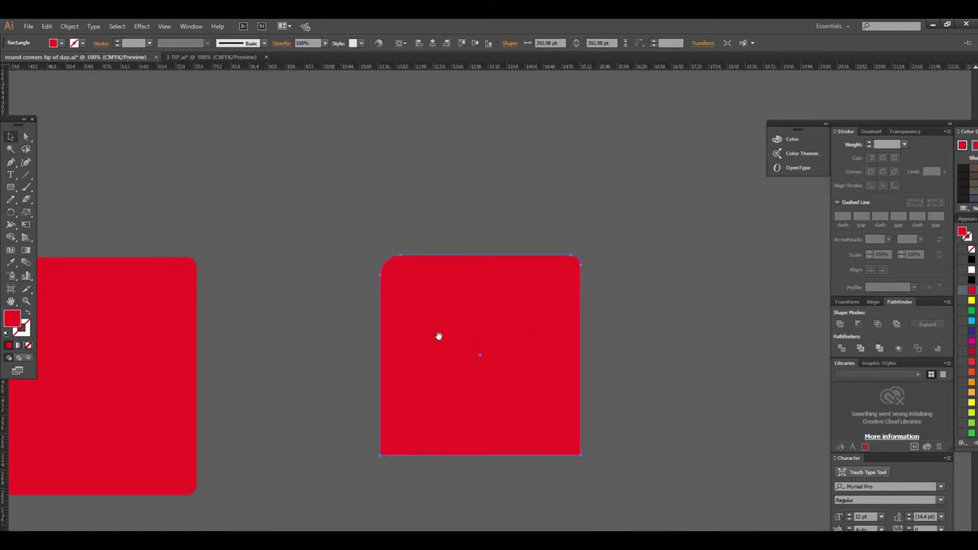
click(481, 341)
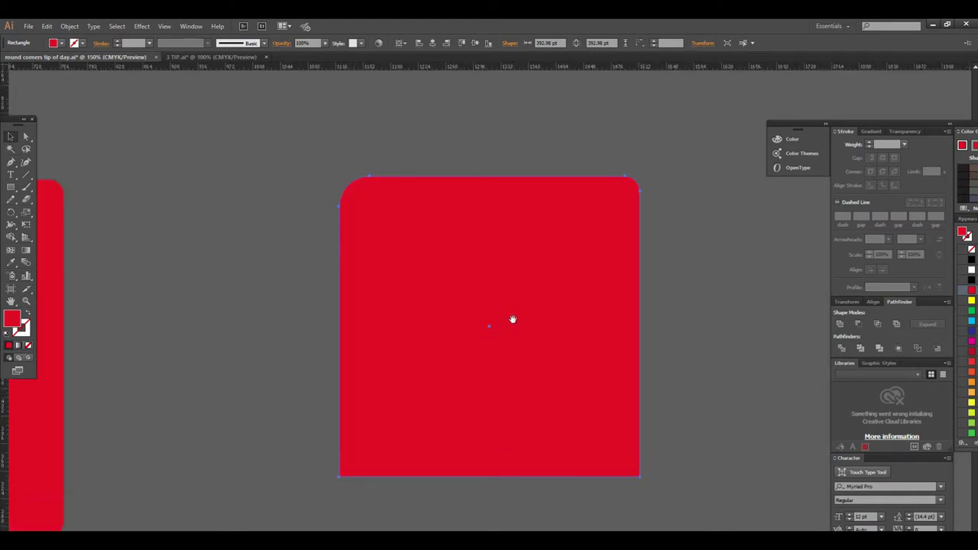
drag(512, 319, 493, 339)
key(ctrl+minus)
key(ctrl+minus)
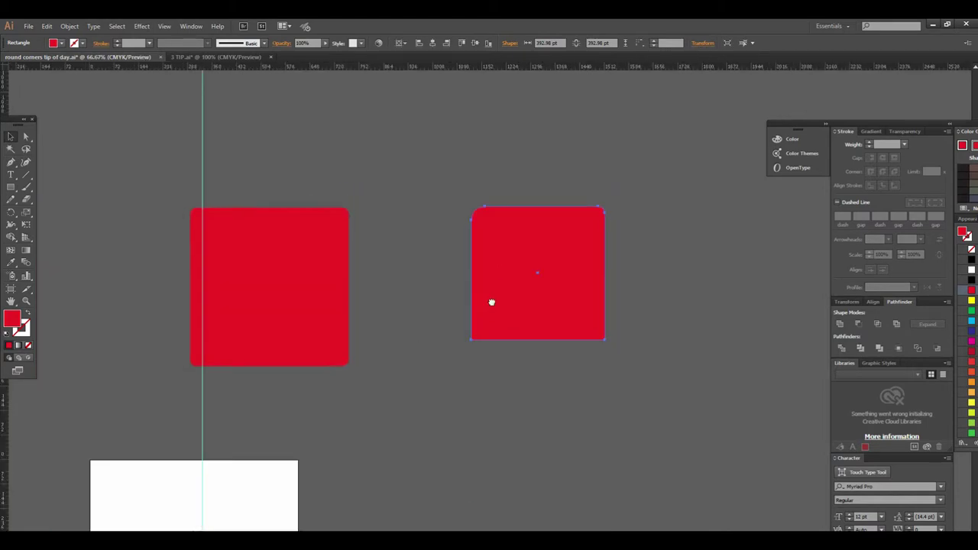
scroll(491, 301, left, 3)
scroll(429, 289, left, 2)
drag(429, 288, 496, 290)
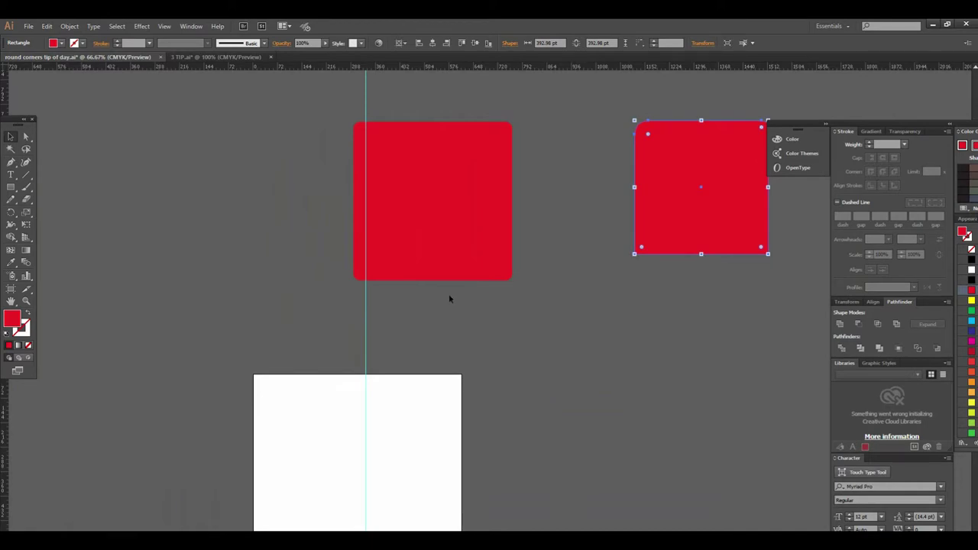
scroll(454, 339, right, 3)
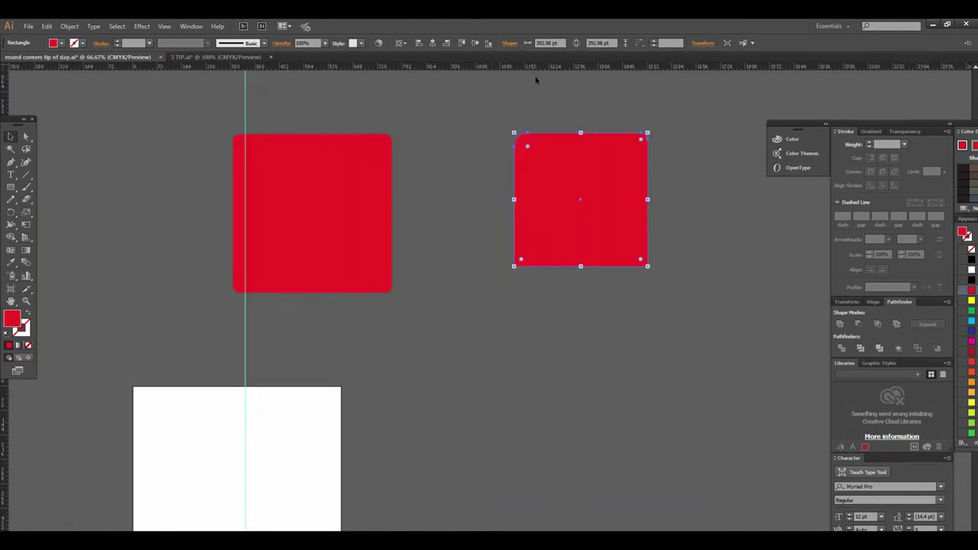
drag(433, 270, 489, 191)
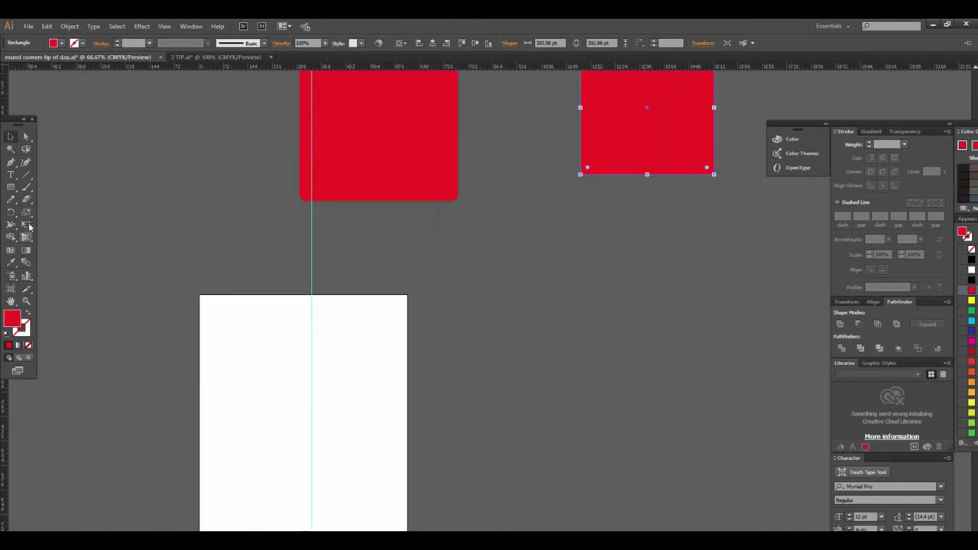
click(11, 187)
Draw a third red square off the artboard and round all four corners evenly.
drag(347, 321, 468, 441)
click(12, 137)
drag(399, 351, 529, 350)
key(ctrl+plus)
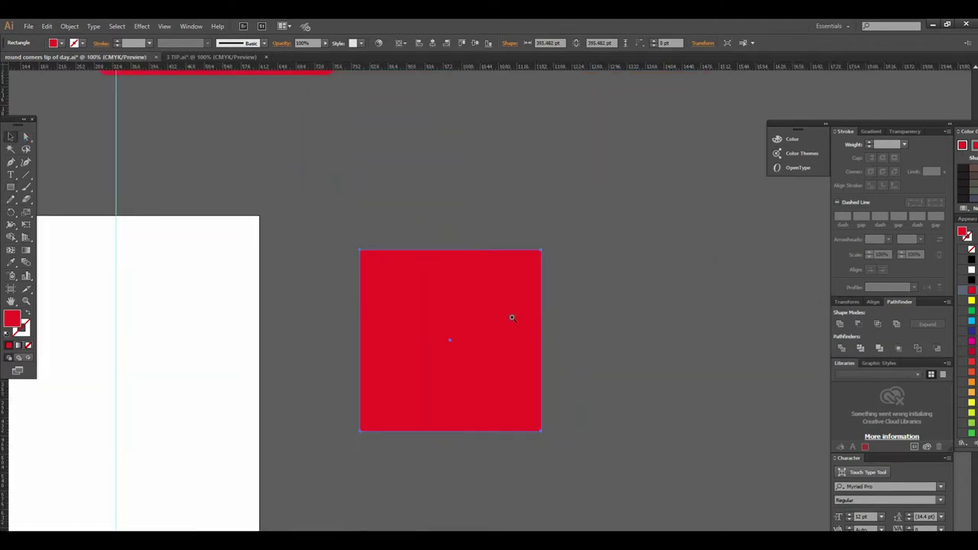
key(ctrl+plus)
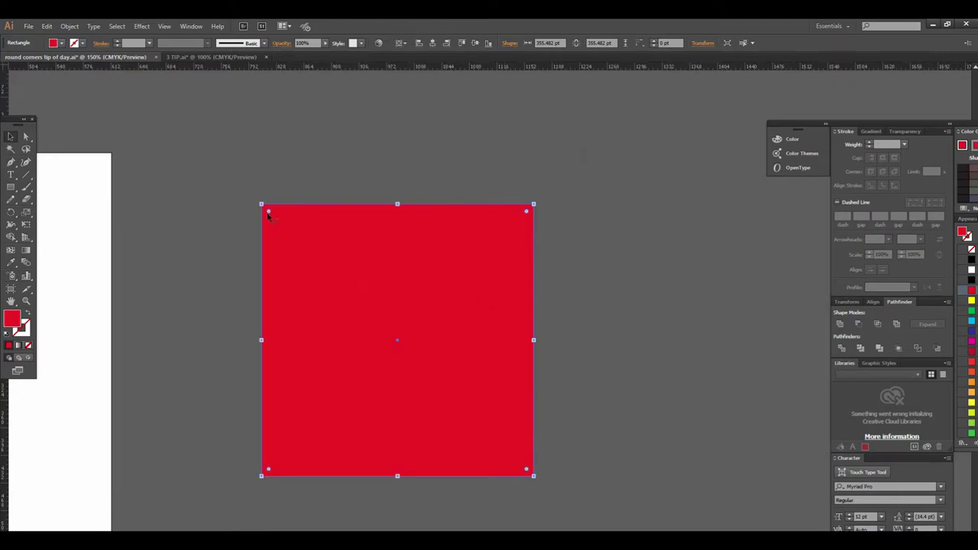
mouse_move(268, 213)
mouse_down()
mouse_move(278, 234)
mouse_move(334, 280)
mouse_move(312, 258)
mouse_move(270, 245)
mouse_up()
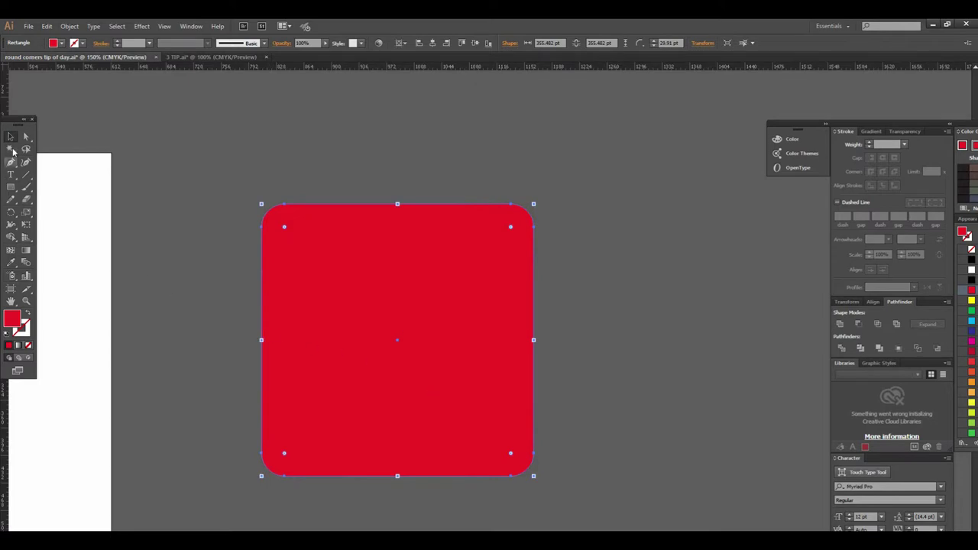
Draw a plain red rectangle, 437.978 by 518.974 pt, and move it right and down.
click(657, 327)
drag(602, 339, 494, 334)
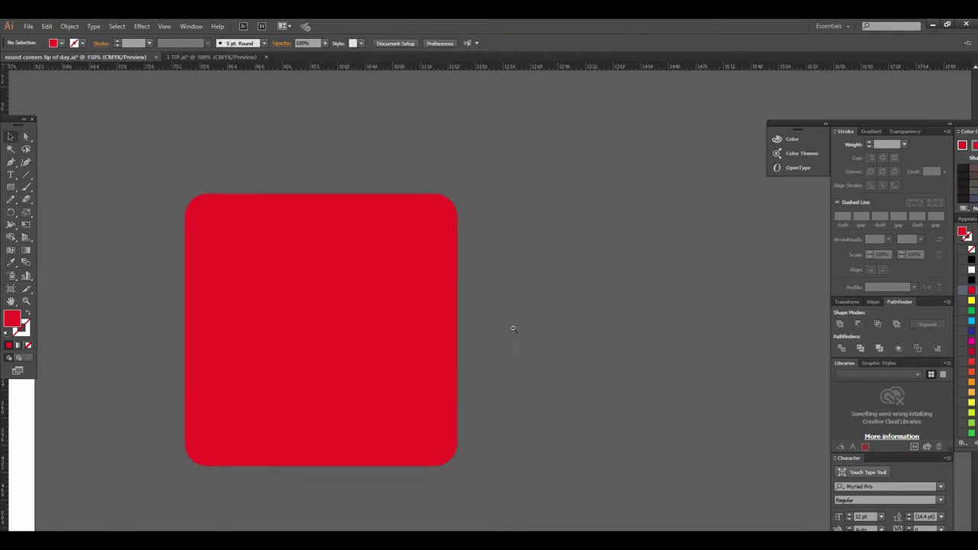
key(ctrl+minus)
key(ctrl+minus)
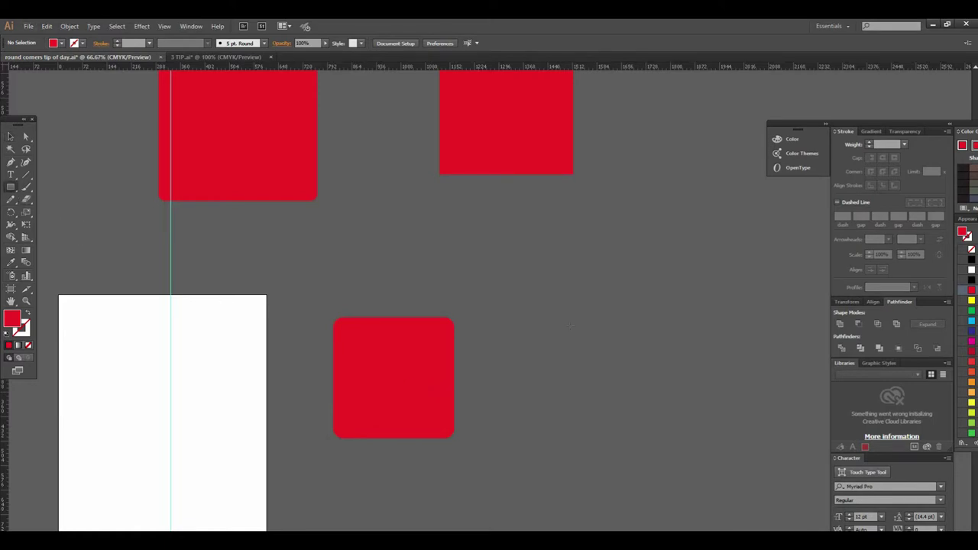
drag(612, 388, 618, 395)
key(v)
drag(547, 300, 625, 369)
scroll(184, 172, right, 3)
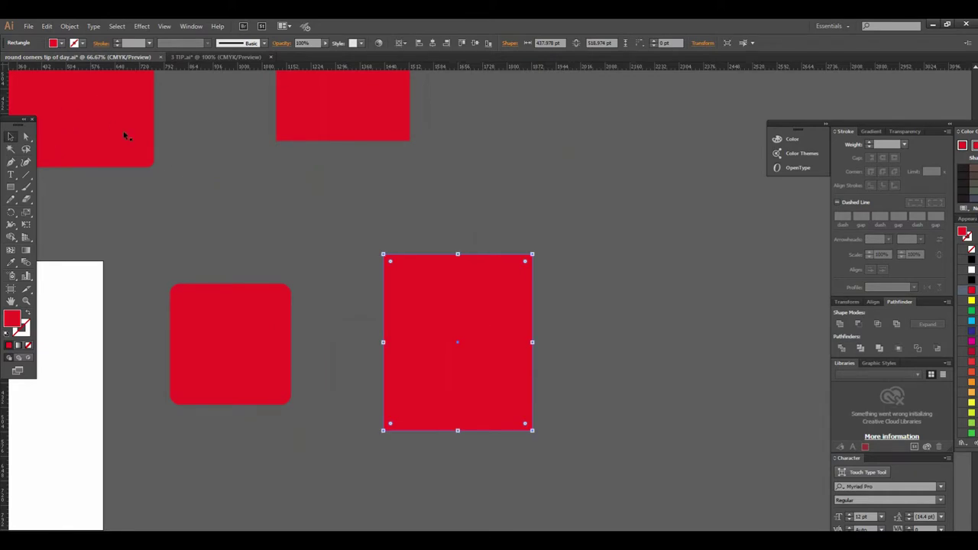
Fill the plain rectangle with black.
click(63, 43)
click(28, 59)
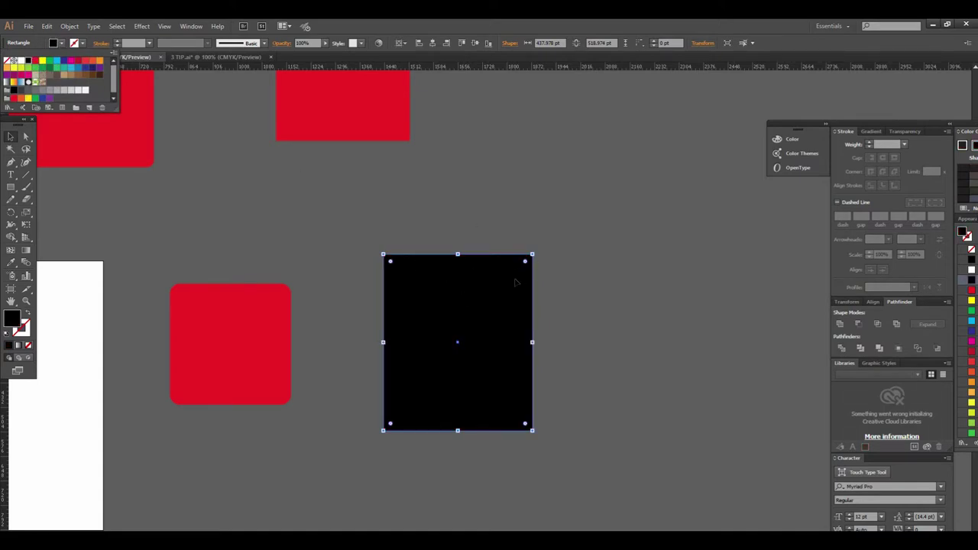
key(Escape)
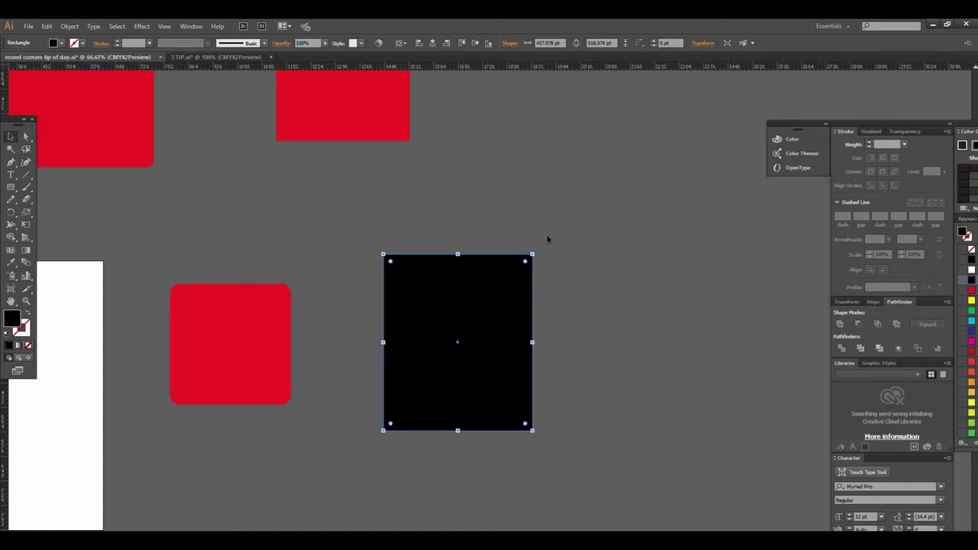
Round the top-right and bottom-left corners to maximum, forming a leaf shape.
click(26, 137)
drag(589, 228, 498, 311)
drag(524, 263, 375, 399)
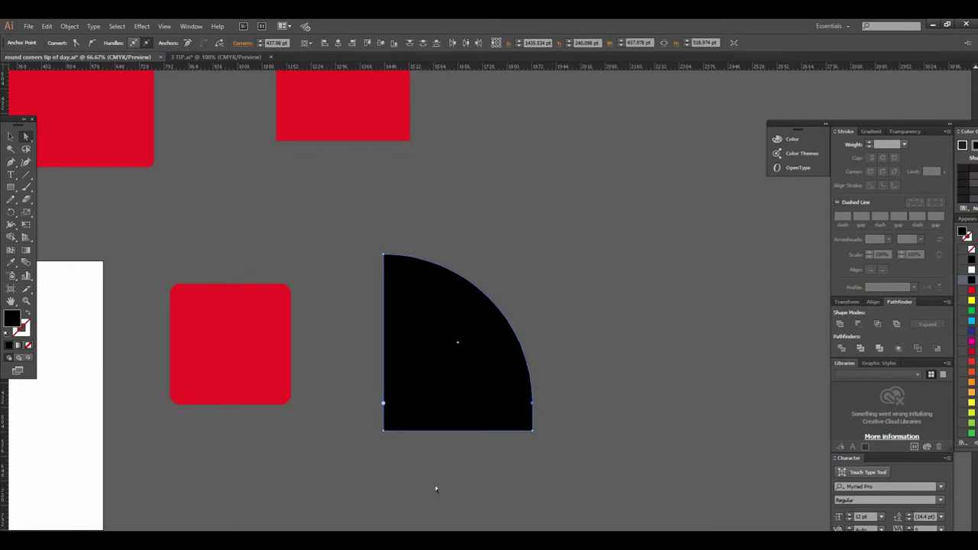
drag(345, 374, 344, 375)
drag(392, 424, 655, 291)
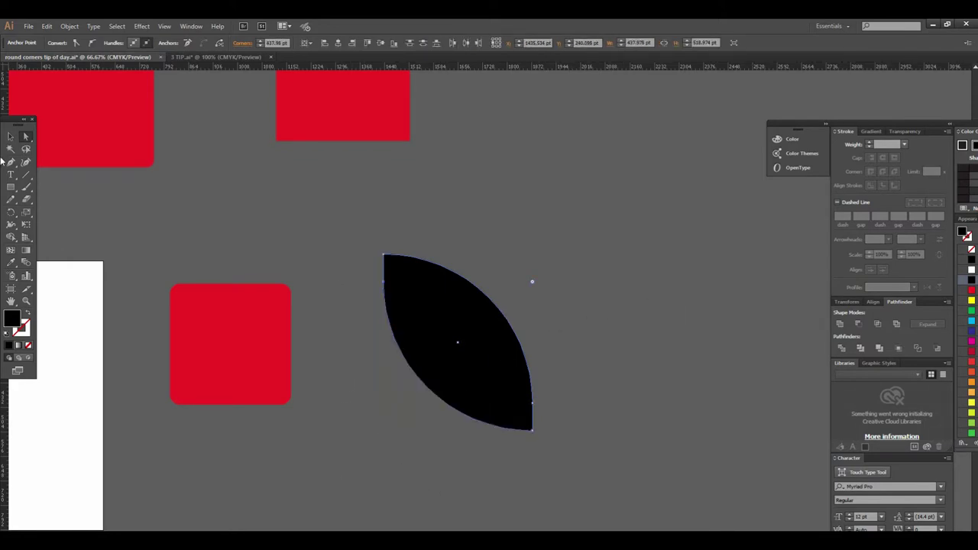
click(14, 136)
click(507, 360)
scroll(506, 356, down, 4)
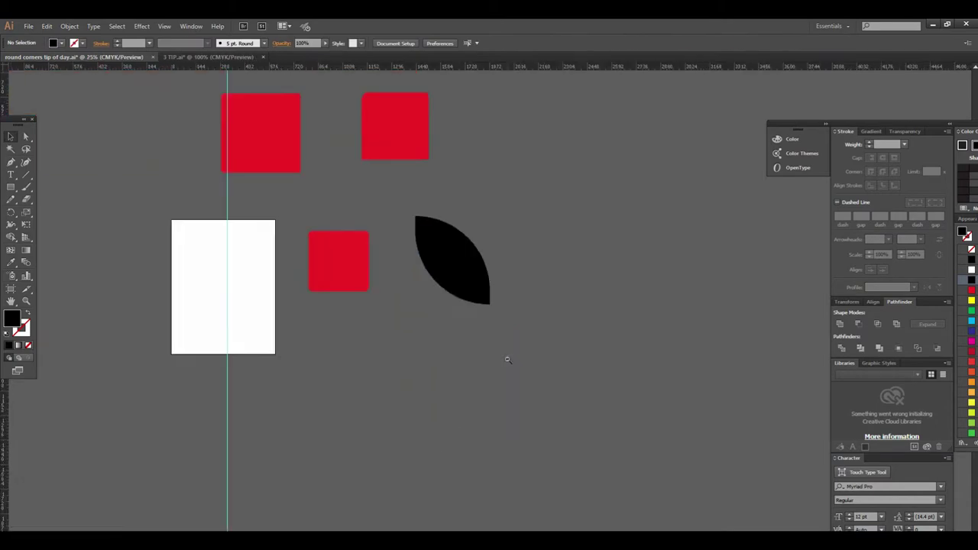
drag(496, 411, 572, 523)
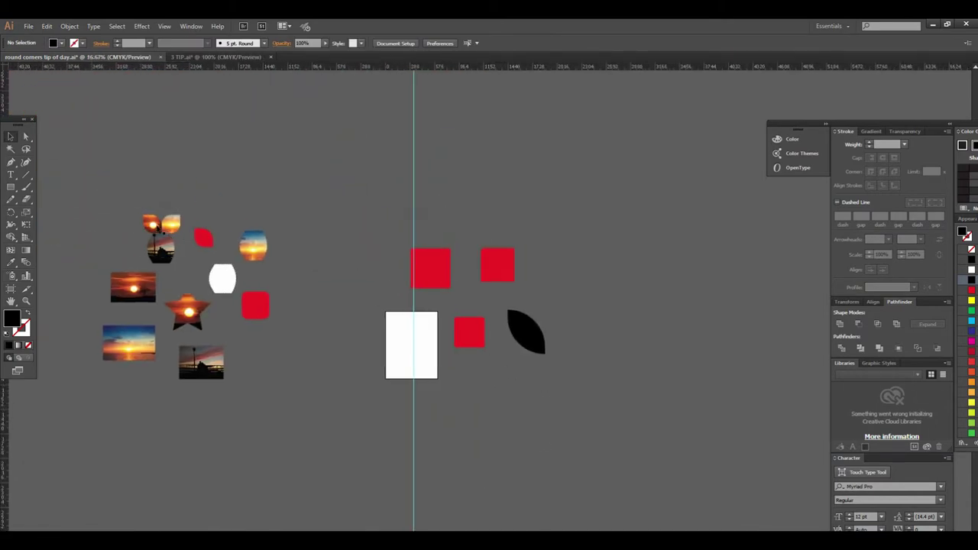
scroll(520, 325, up, 1)
scroll(473, 311, up, 1)
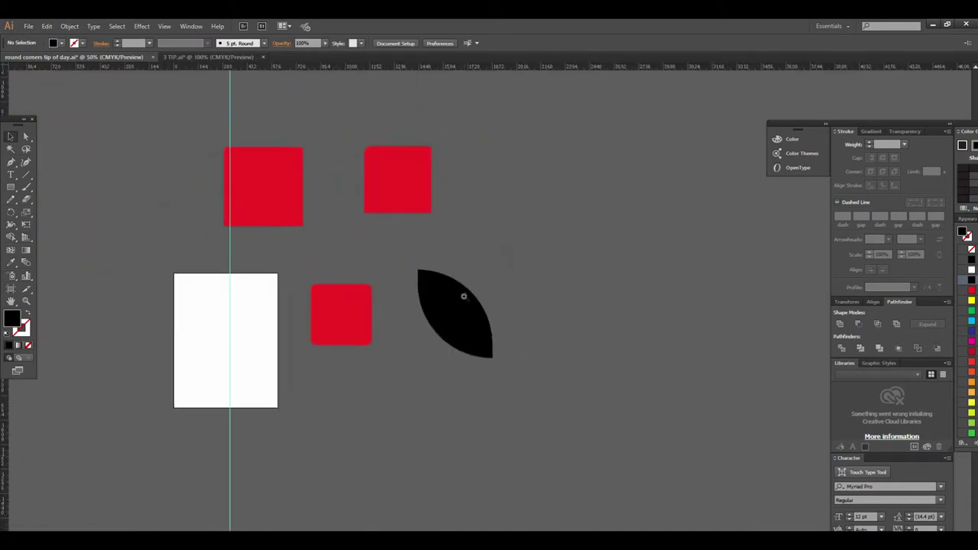
scroll(436, 336, up, 1)
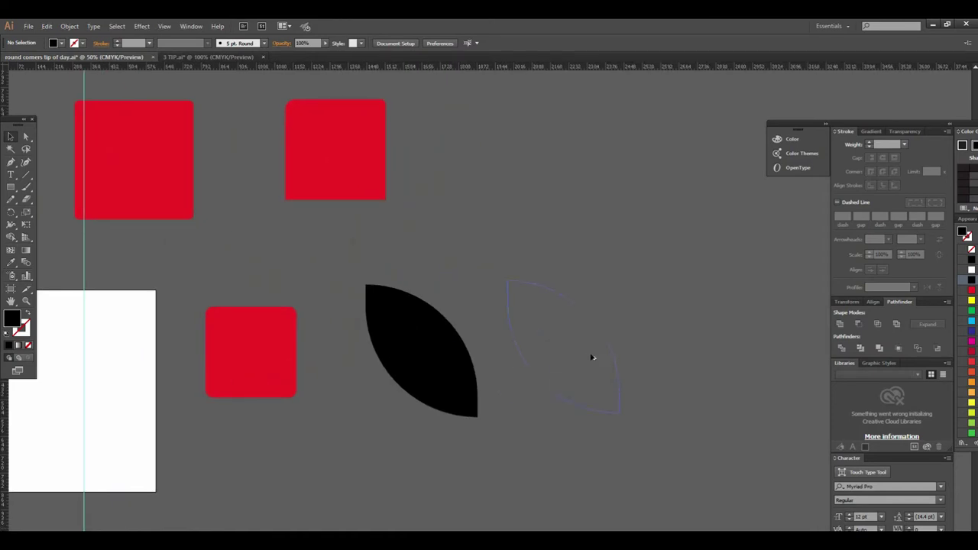
drag(591, 357, 592, 357)
scroll(565, 352, down, 1)
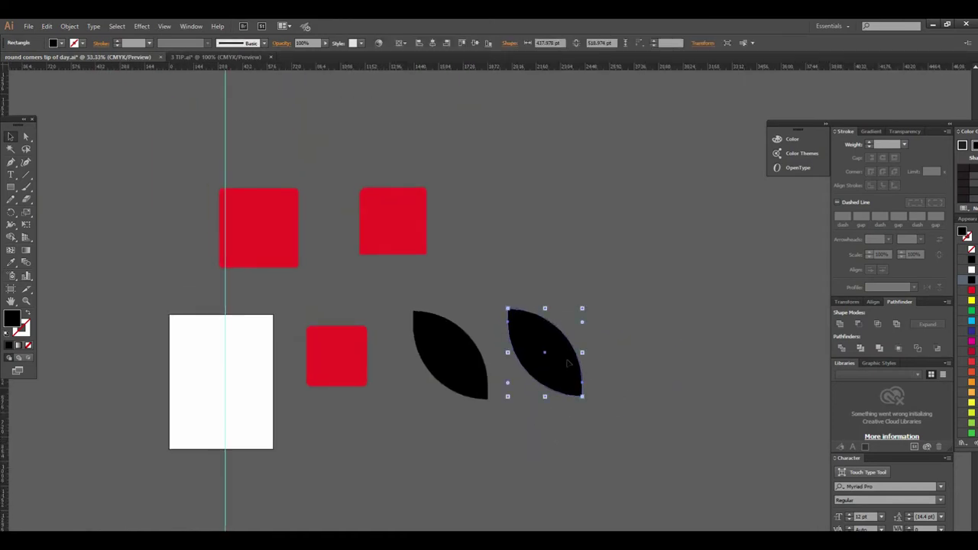
key(Delete)
drag(427, 330, 513, 318)
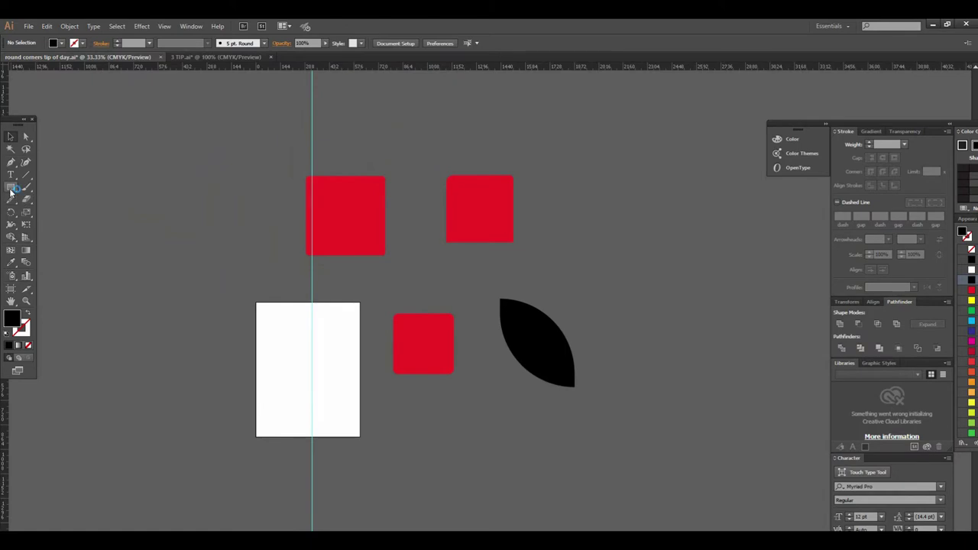
drag(12, 189, 48, 212)
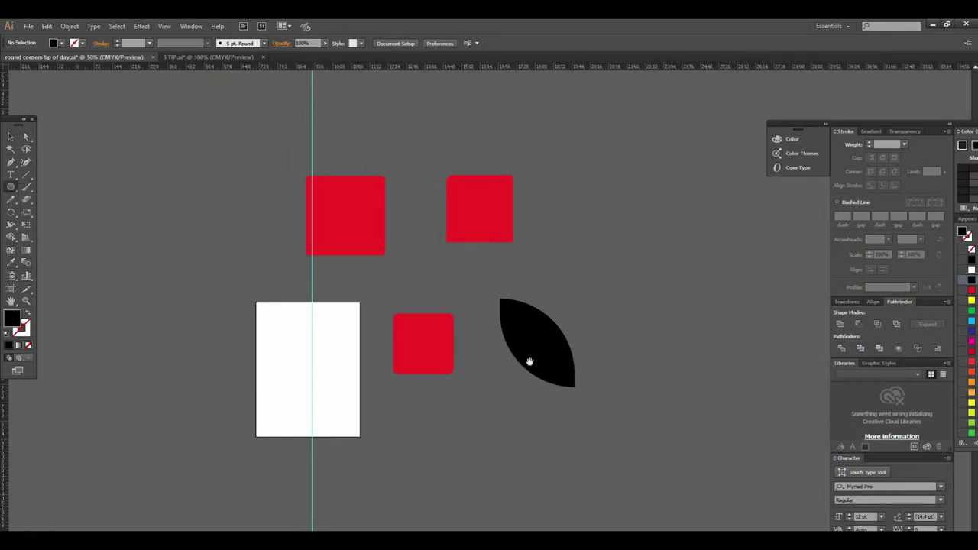
scroll(528, 359, up, 1)
drag(399, 347, 460, 454)
Move the hexagon down and right, then undo a trial full corner rounding.
key(v)
drag(398, 302, 448, 397)
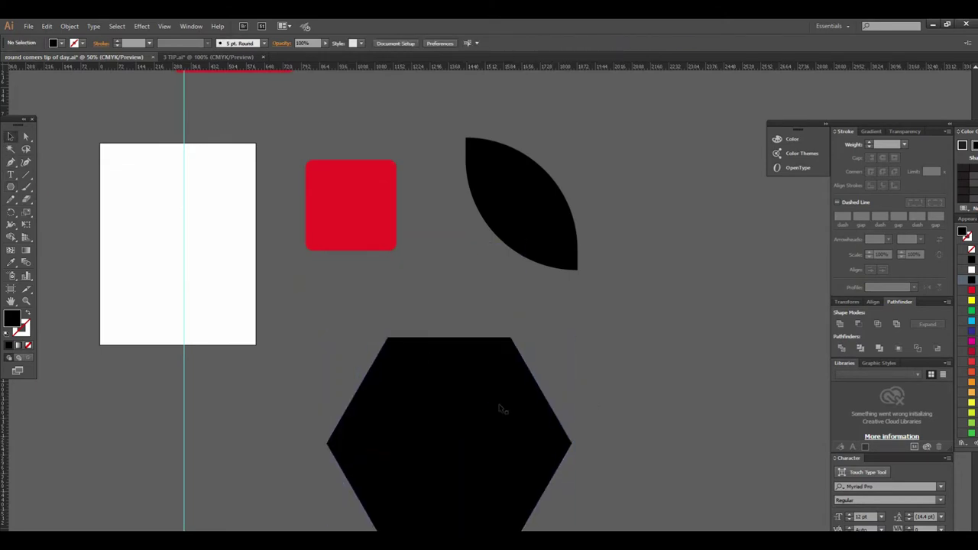
click(25, 136)
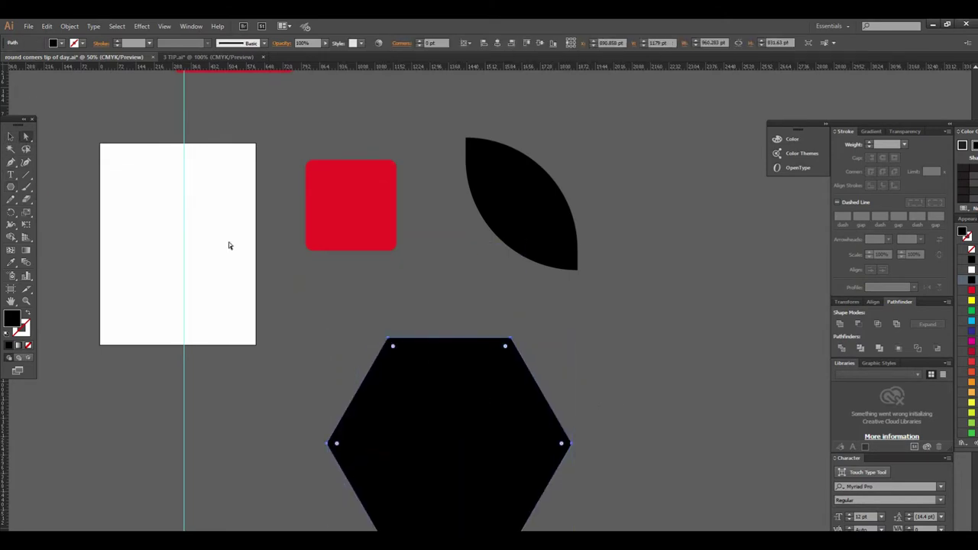
drag(393, 348, 435, 418)
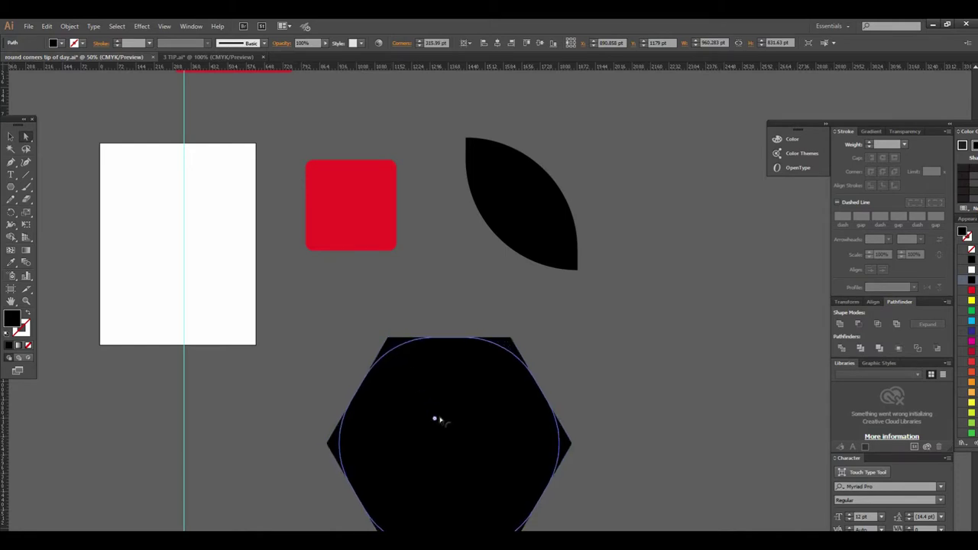
key(ctrl+z)
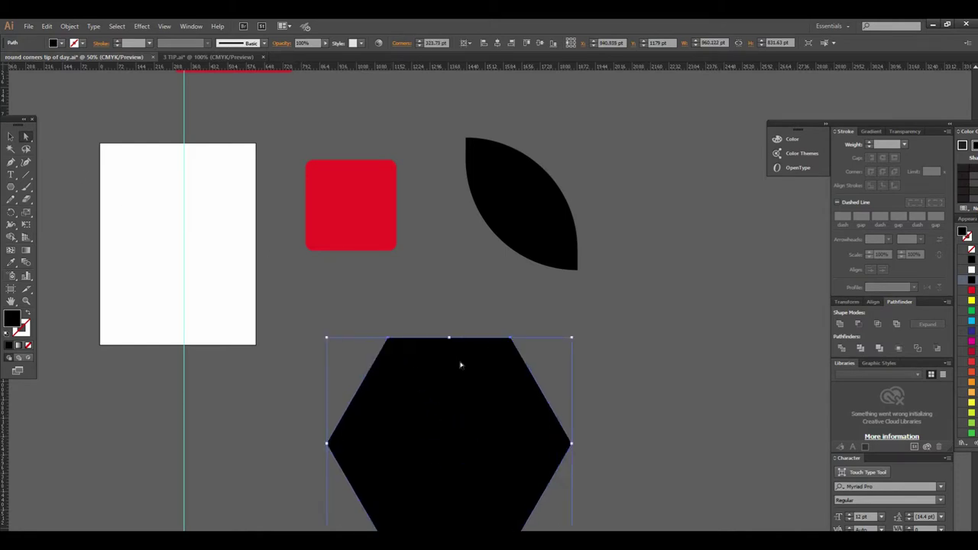
Give the hexagon slightly rounded corners and zoom in on it.
scroll(467, 367, down, 1)
scroll(470, 351, down, 2)
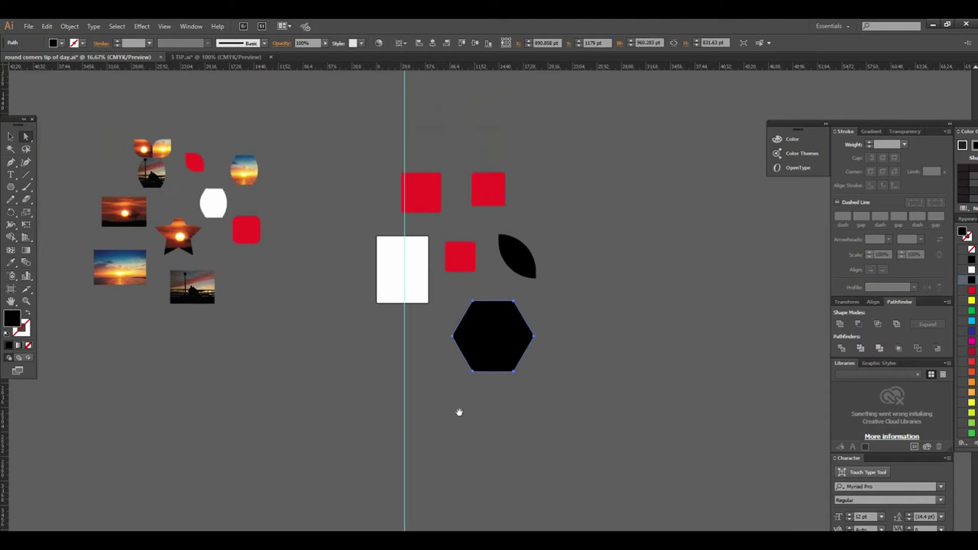
scroll(476, 337, up, 1)
scroll(493, 343, up, 1)
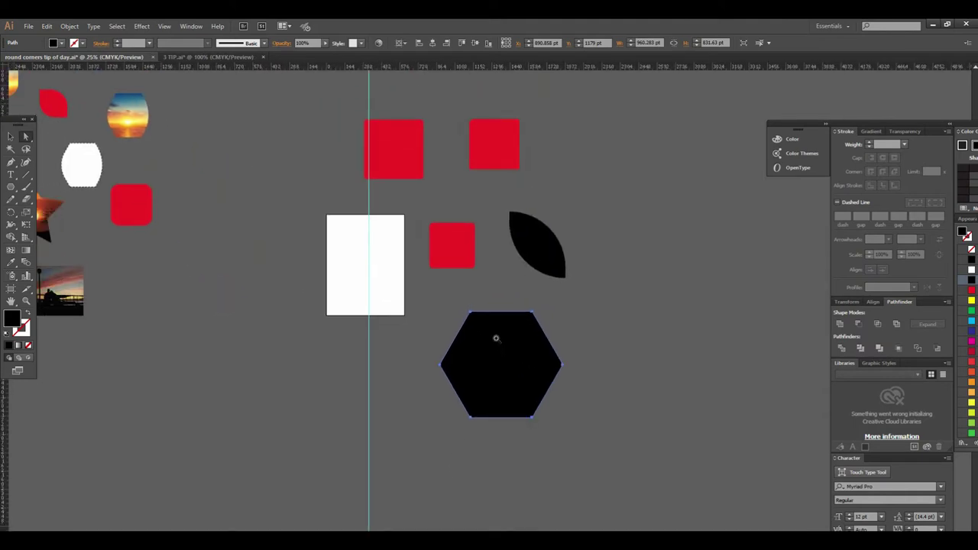
scroll(502, 340, up, 1)
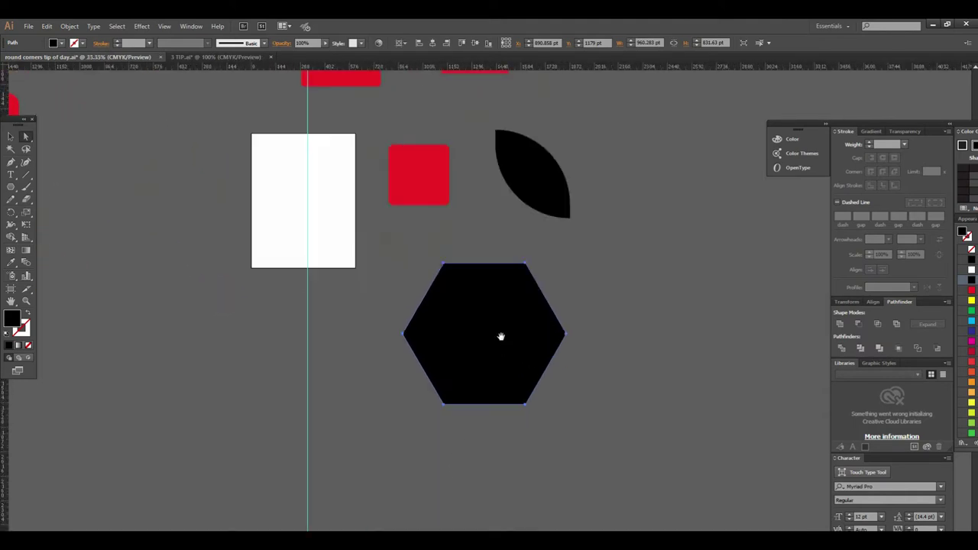
drag(453, 286, 465, 312)
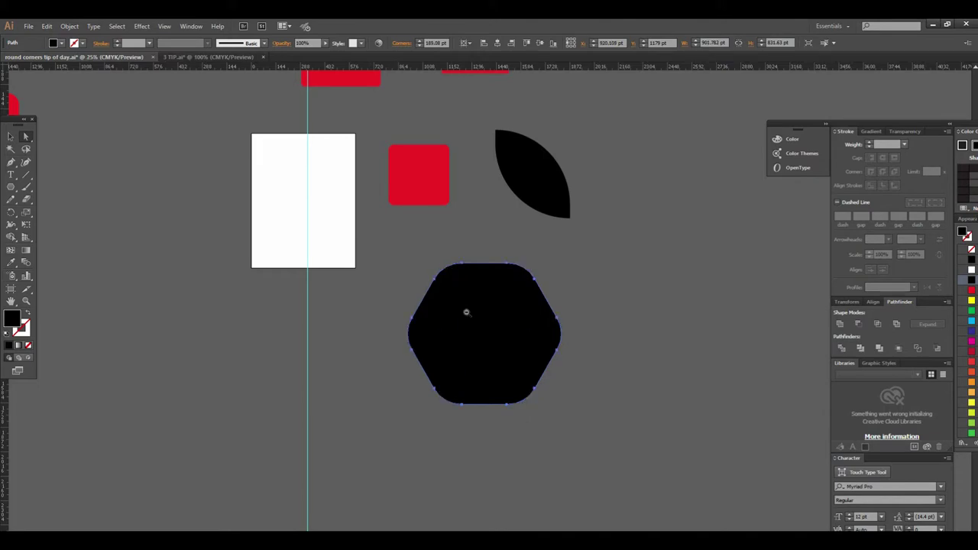
scroll(465, 313, down, 2)
scroll(478, 350, up, 1)
drag(478, 350, 472, 361)
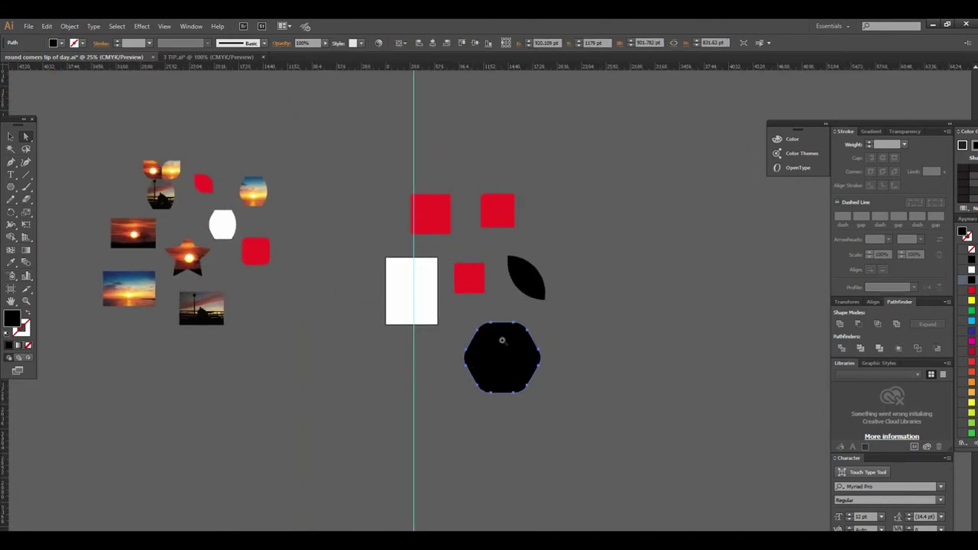
ctrl+click(502, 343)
ctrl+click(498, 311)
Round the hexagon's left and right corners into wide curves, forming a barrel.
drag(342, 317, 372, 382)
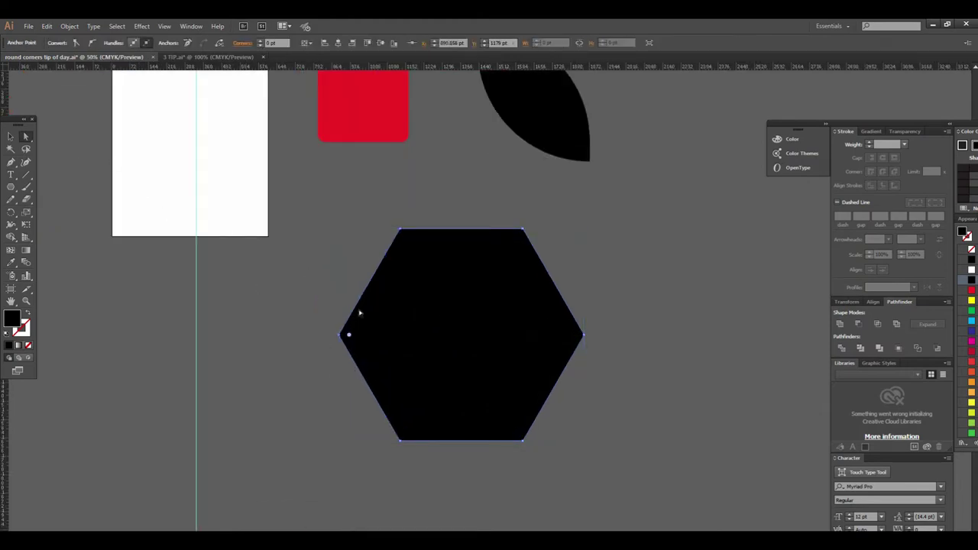
mouse_move(349, 337)
mouse_down()
mouse_move(613, 347)
mouse_move(519, 396)
mouse_up()
mouse_move(575, 336)
mouse_down()
mouse_move(327, 334)
mouse_move(339, 334)
mouse_up()
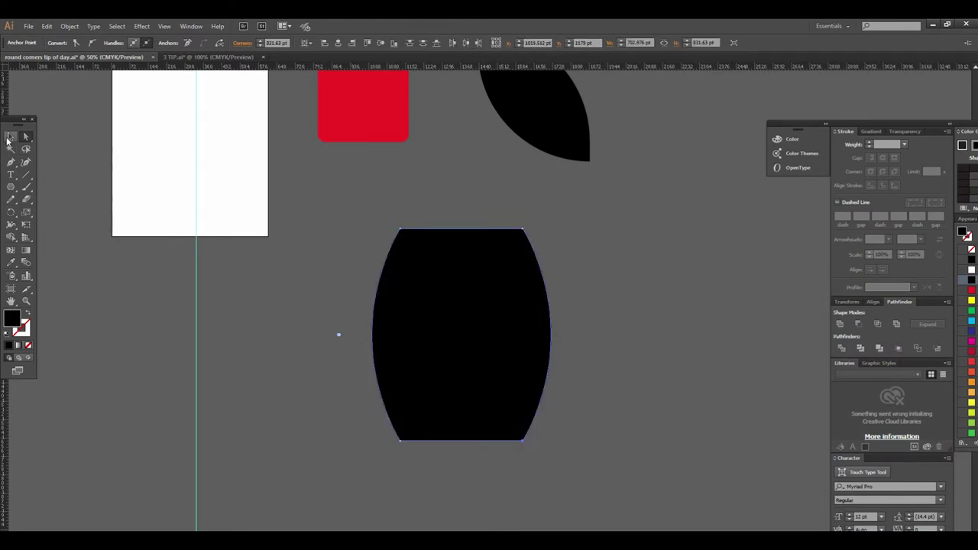
click(10, 136)
click(255, 295)
key(ctrl+minus)
key(ctrl+minus)
key(ctrl+minus)
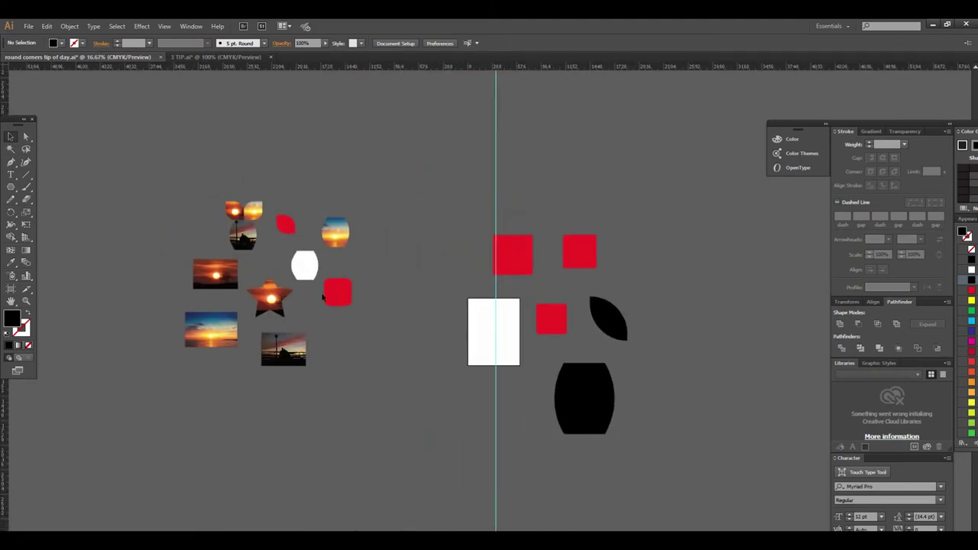
Draw a new square and place it left of the white rectangle.
click(489, 408)
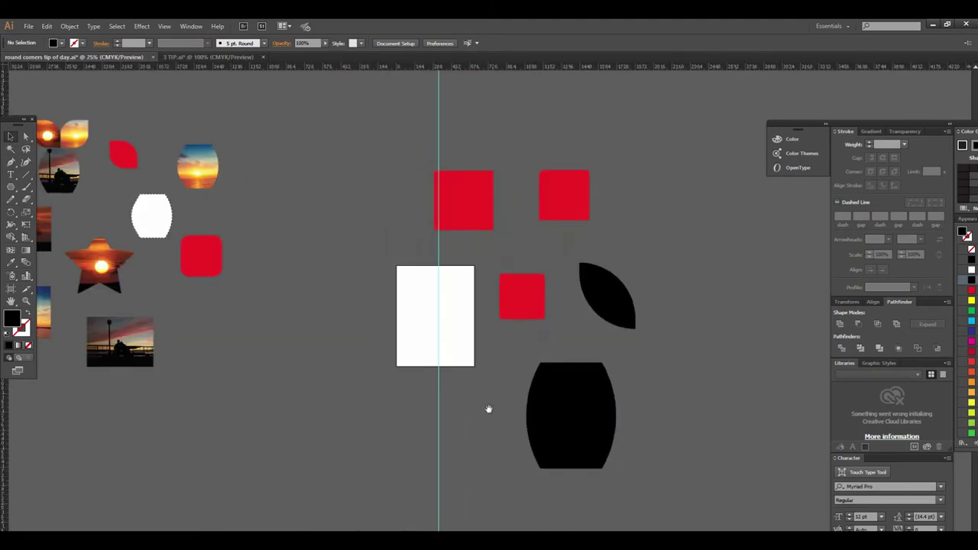
click(476, 328)
click(484, 277)
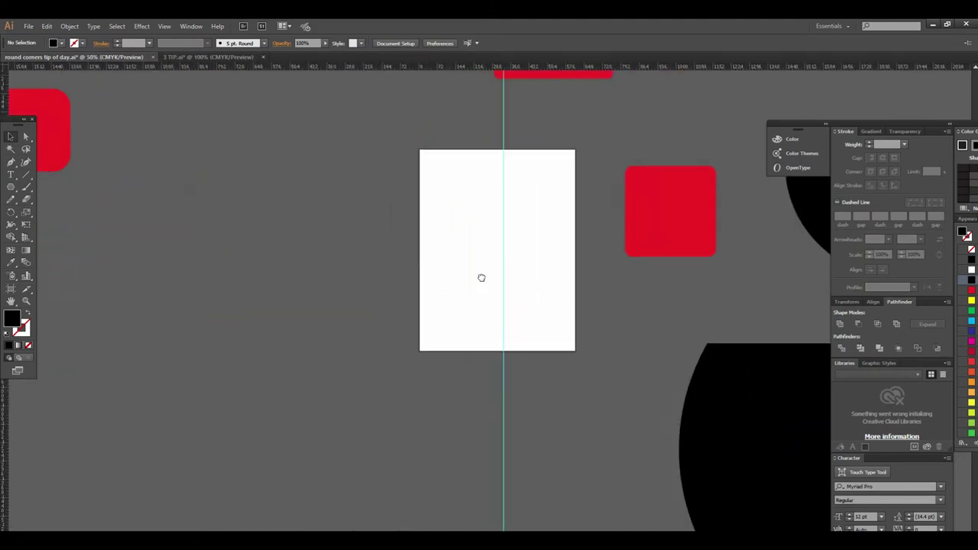
click(11, 187)
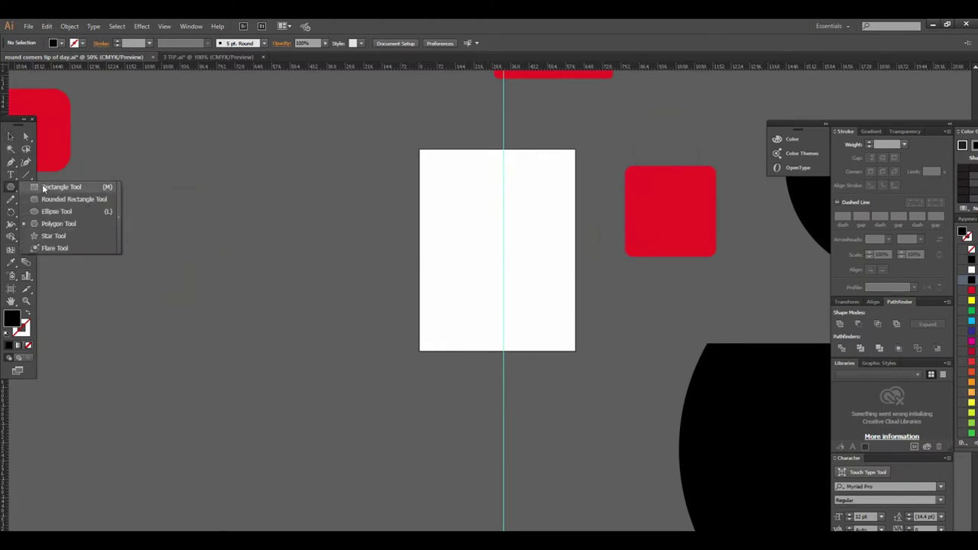
click(45, 200)
drag(11, 186, 55, 188)
drag(320, 281, 485, 447)
click(11, 136)
drag(403, 335, 303, 328)
Give the square no fill and a 5 pt black dashed outline.
click(54, 44)
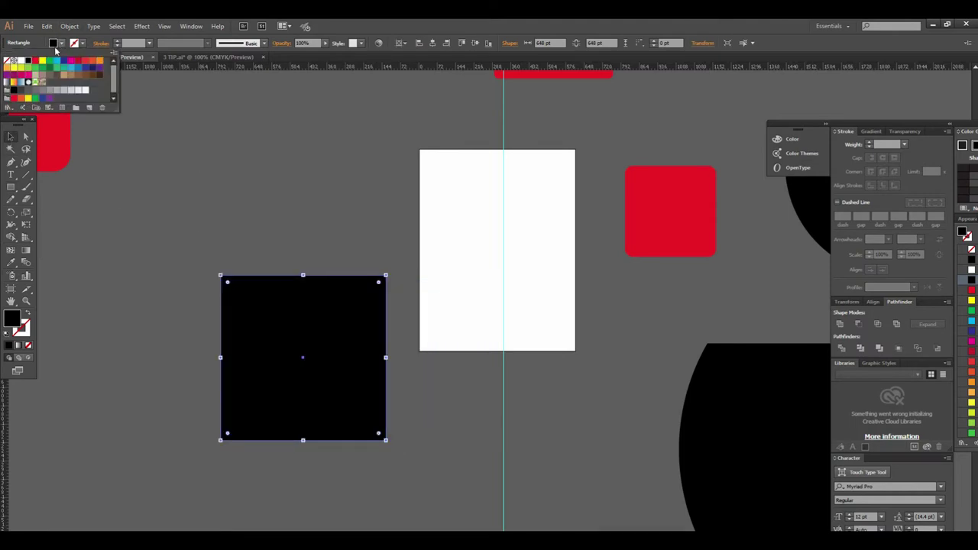
click(10, 62)
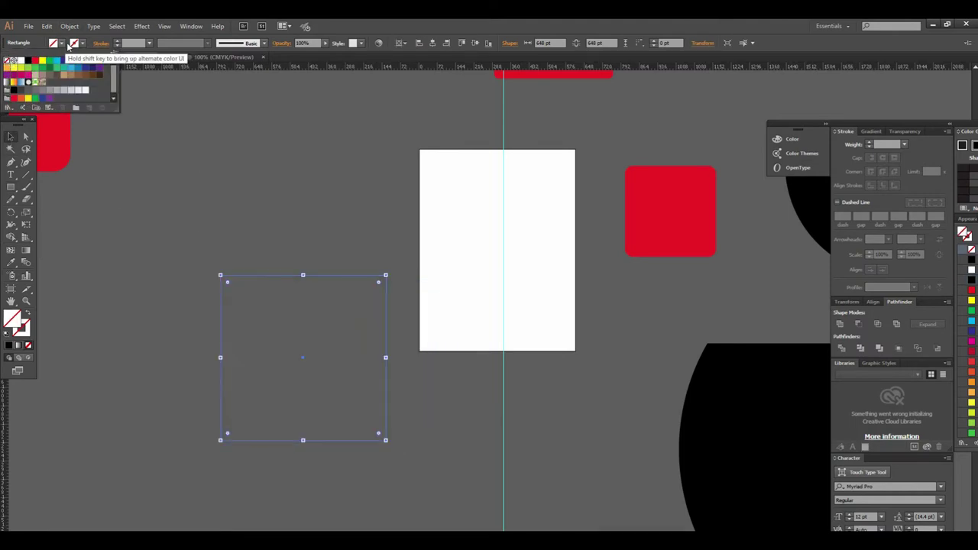
click(82, 44)
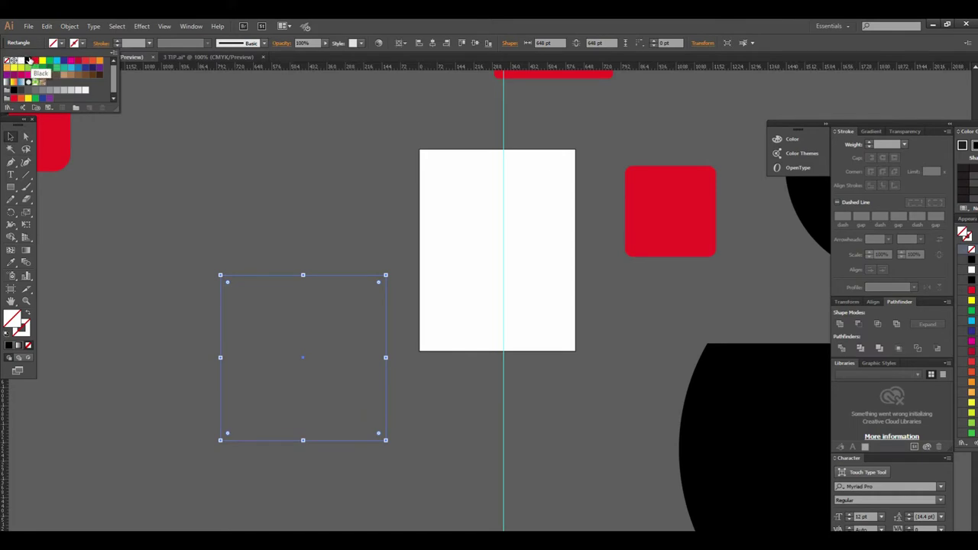
click(24, 60)
click(150, 42)
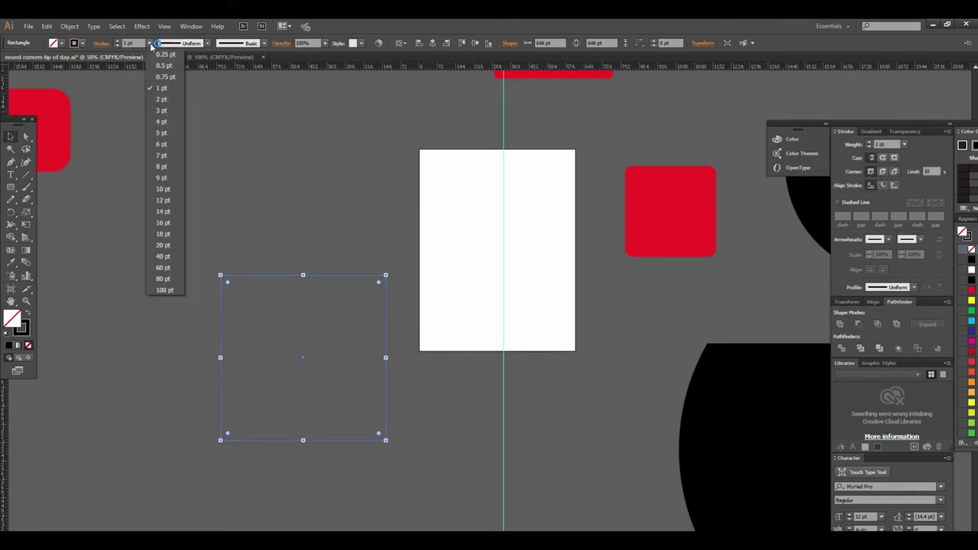
click(160, 131)
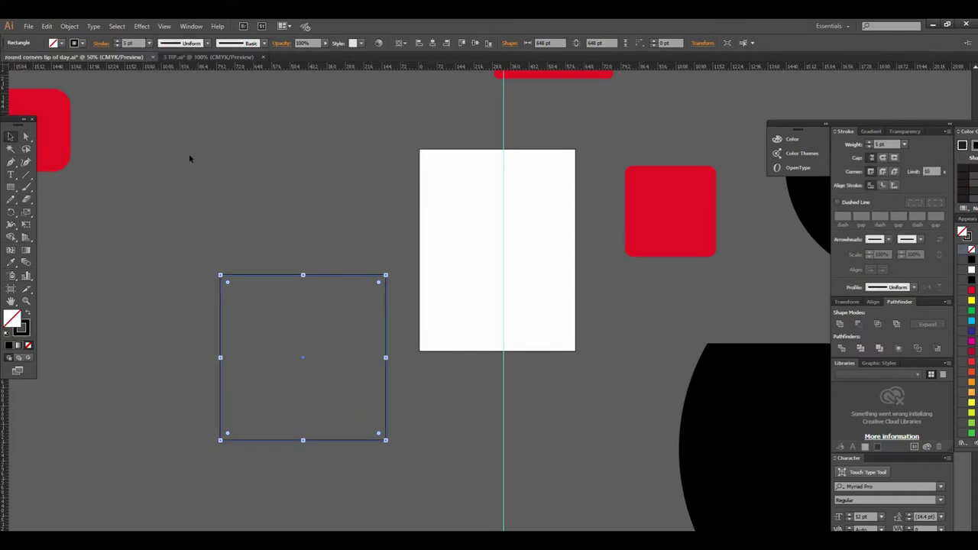
click(837, 203)
click(406, 353)
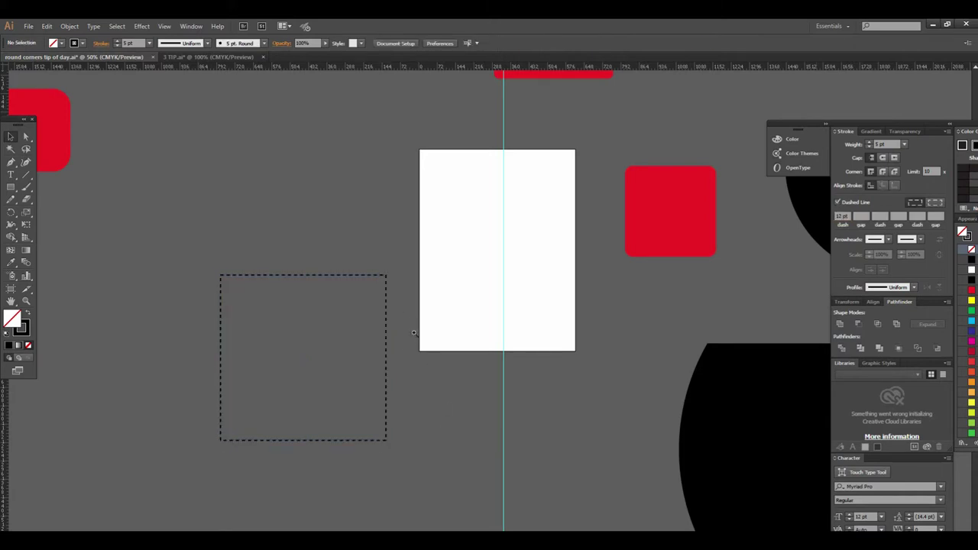
Round the dashed square's corners gently with a live-corner widget.
key(ctrl+plus)
click(459, 305)
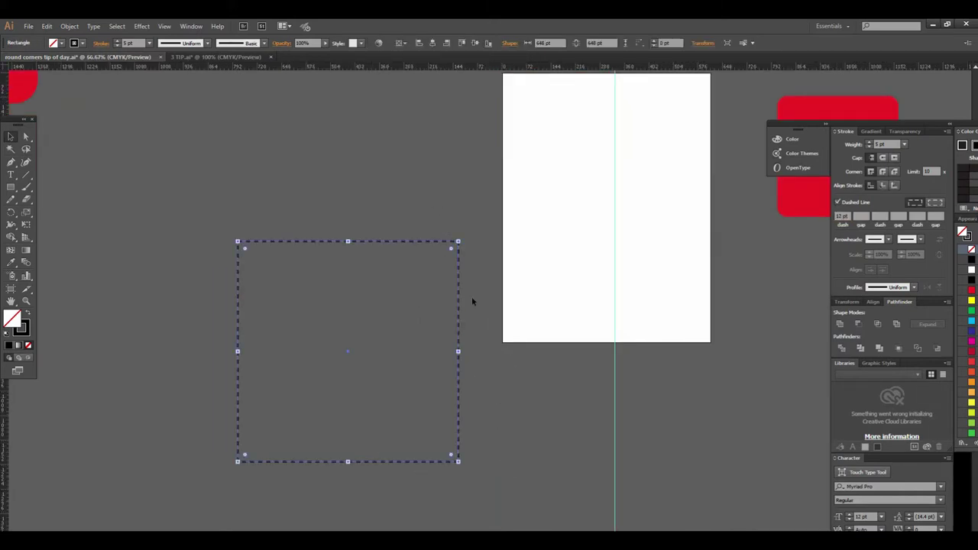
drag(451, 252, 321, 343)
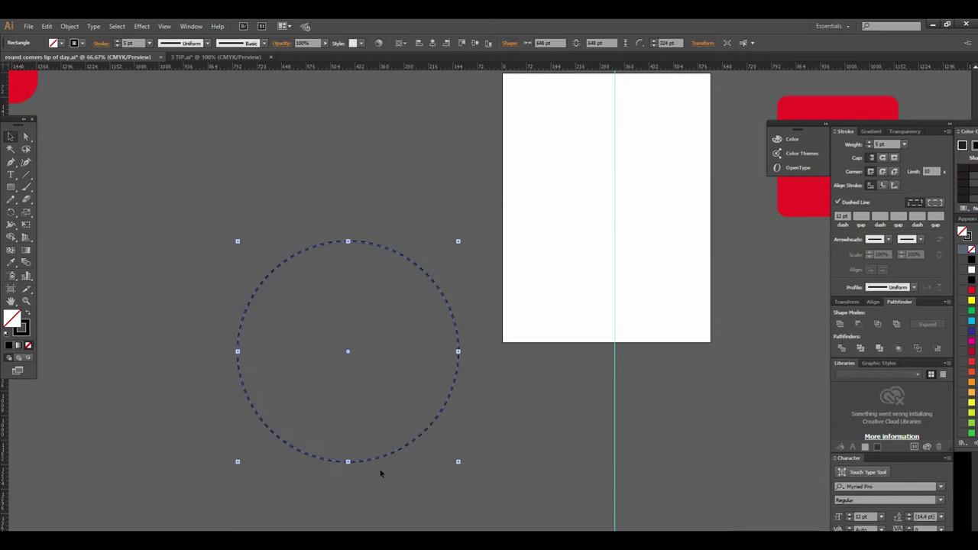
mouse_move(414, 293)
mouse_down()
mouse_move(419, 269)
mouse_move(410, 281)
mouse_up()
click(580, 395)
scroll(450, 299, down, 2)
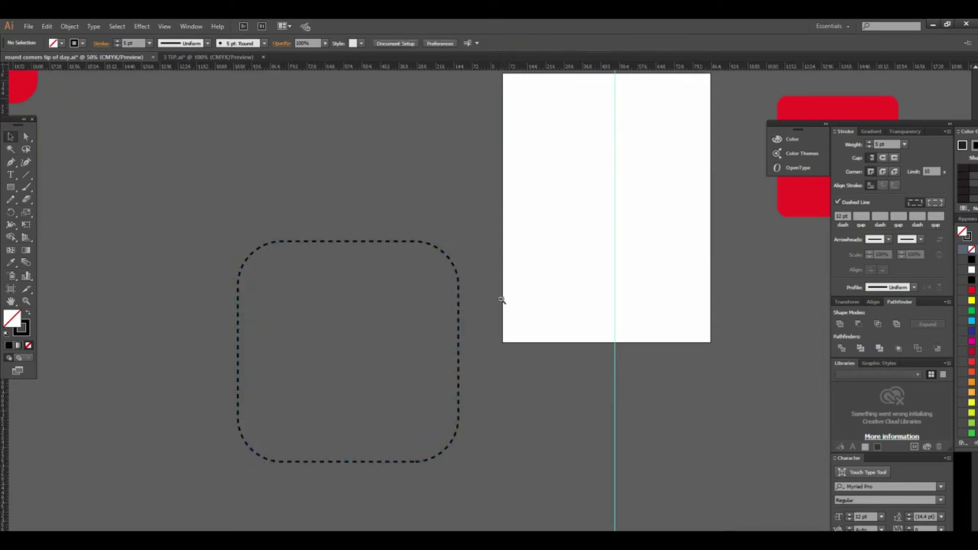
Scroll to bring the sunset photos and black leaf into view, then select the upper photo.
scroll(450, 300, down, 1)
scroll(310, 296, up, 1)
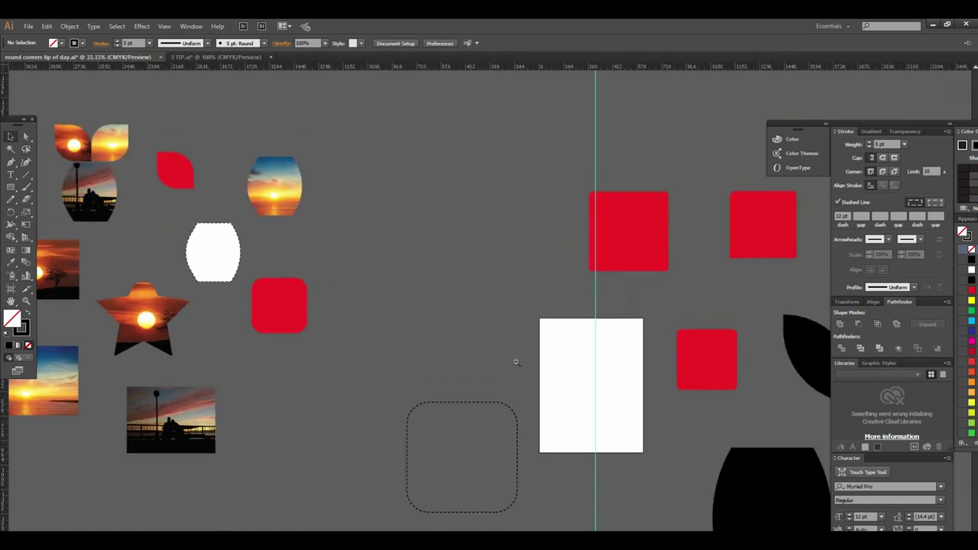
scroll(519, 359, down, 1)
scroll(505, 331, up, 1)
scroll(492, 329, down, 1)
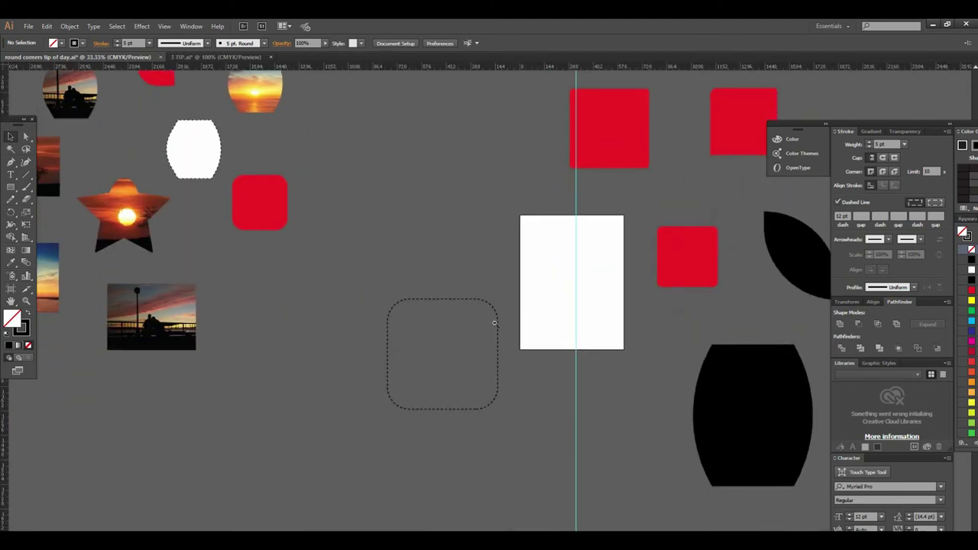
scroll(520, 323, down, 1)
scroll(513, 388, up, 1)
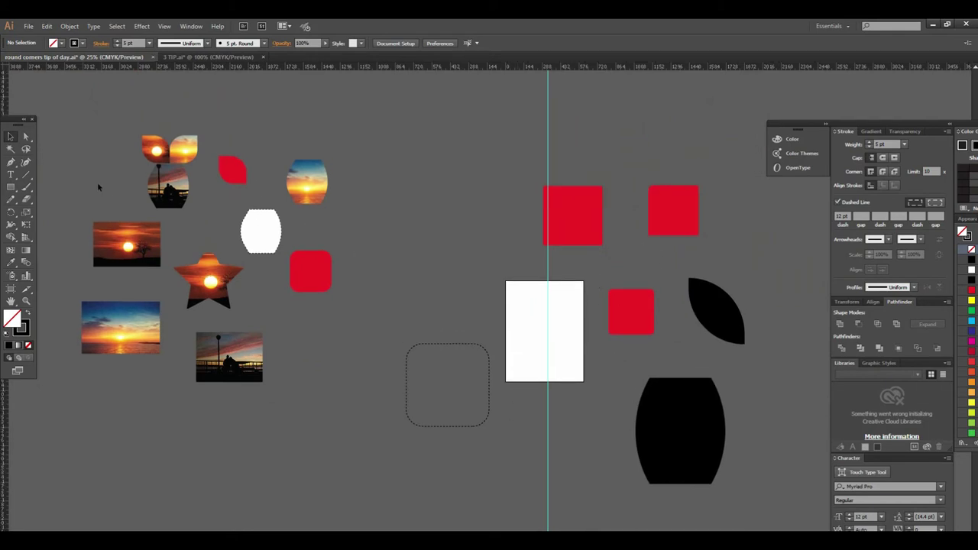
scroll(269, 260, down, 2)
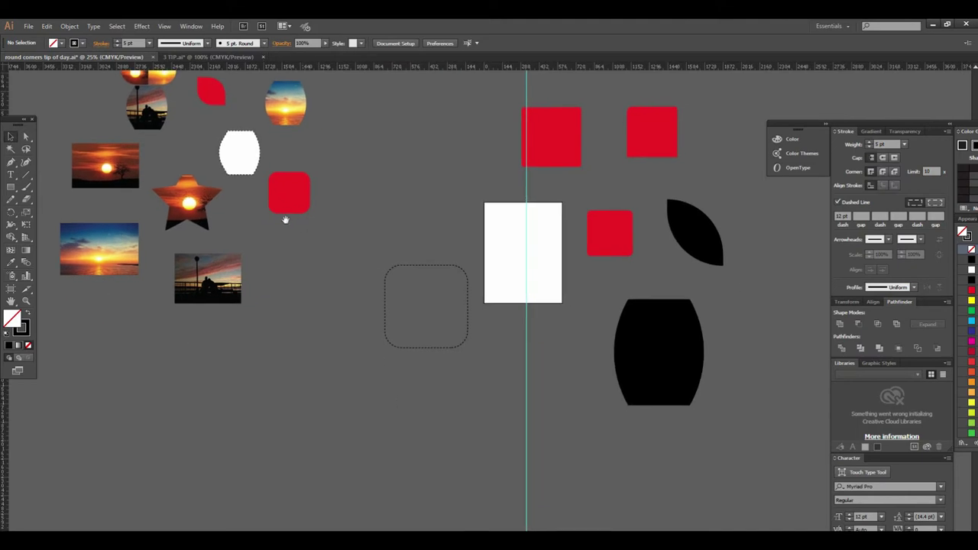
click(131, 177)
Move both sunset photos together to the centre of the canvas.
shift+click(113, 260)
drag(113, 260, 567, 466)
scroll(539, 354, up, 1)
drag(598, 362, 602, 417)
key(ctrl+shift+a)
Place the black leaf over the dusk photo and enlarge the photo around its centre.
mouse_move(522, 303)
mouse_down()
mouse_move(538, 269)
mouse_move(543, 277)
mouse_up()
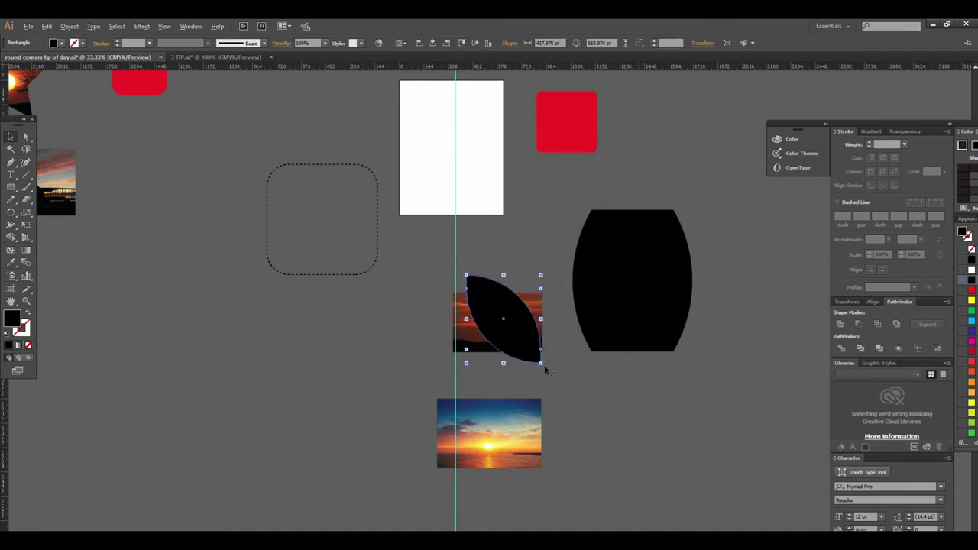
click(535, 368)
drag(528, 366, 488, 379)
click(425, 346)
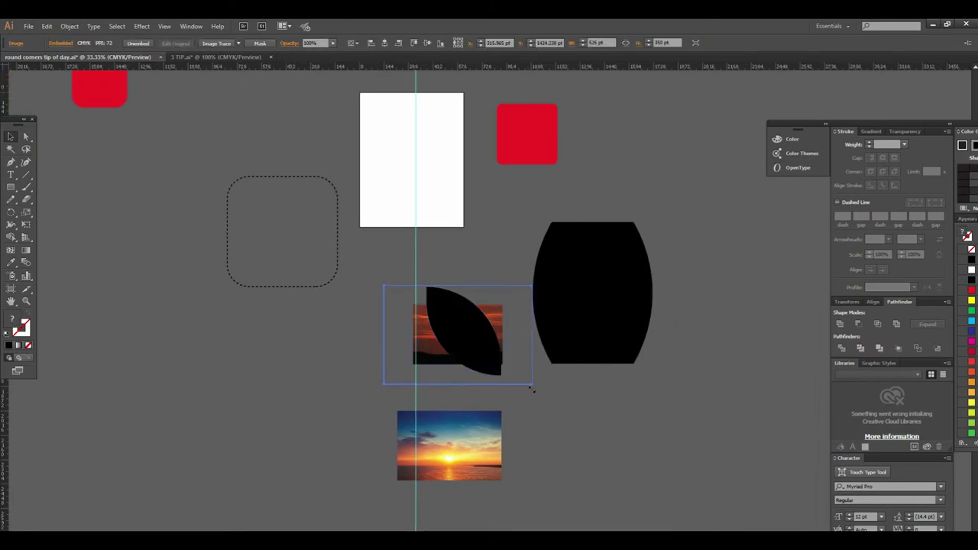
drag(504, 369, 531, 387)
click(561, 388)
Shift the barrel shape right and preview the leaf semi-transparent, then restore full opacity.
drag(673, 330, 674, 330)
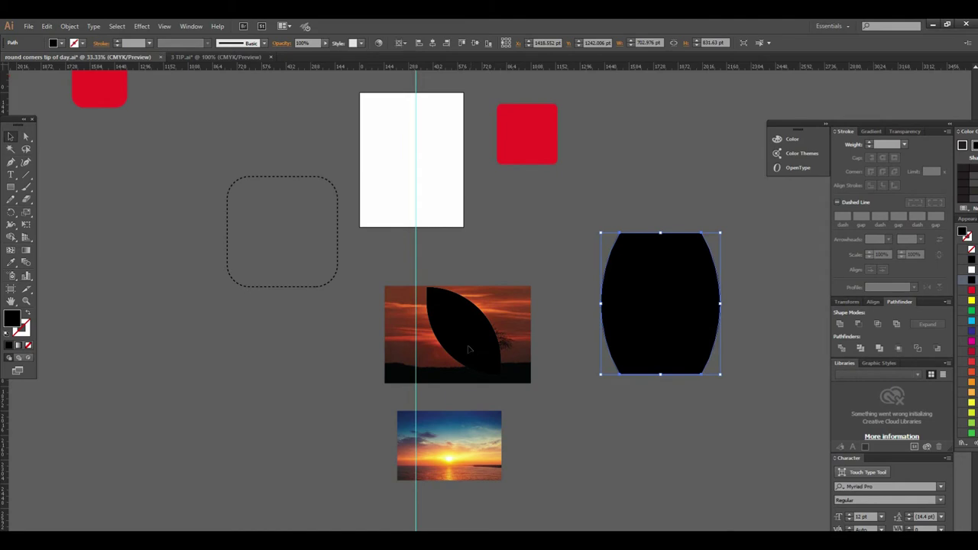
click(482, 369)
click(542, 415)
click(476, 341)
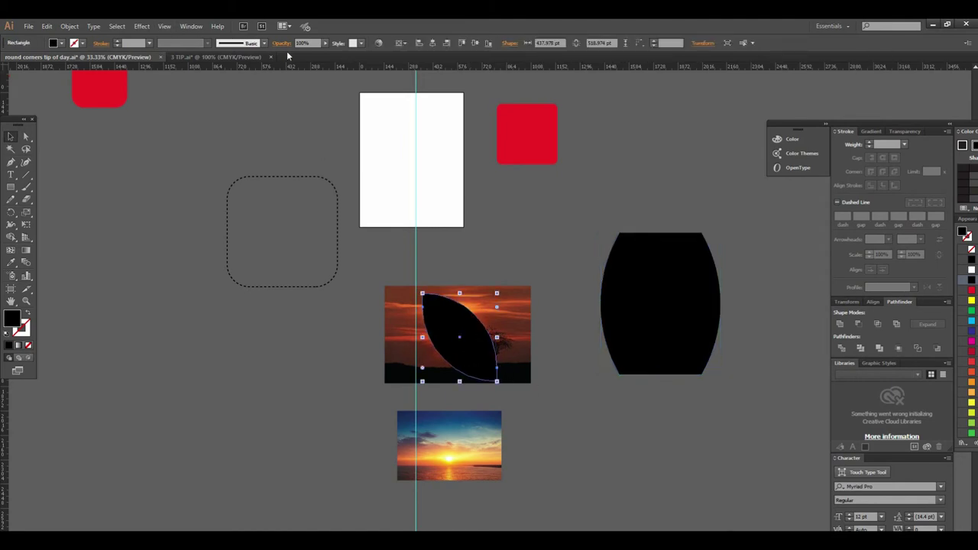
click(325, 43)
click(300, 56)
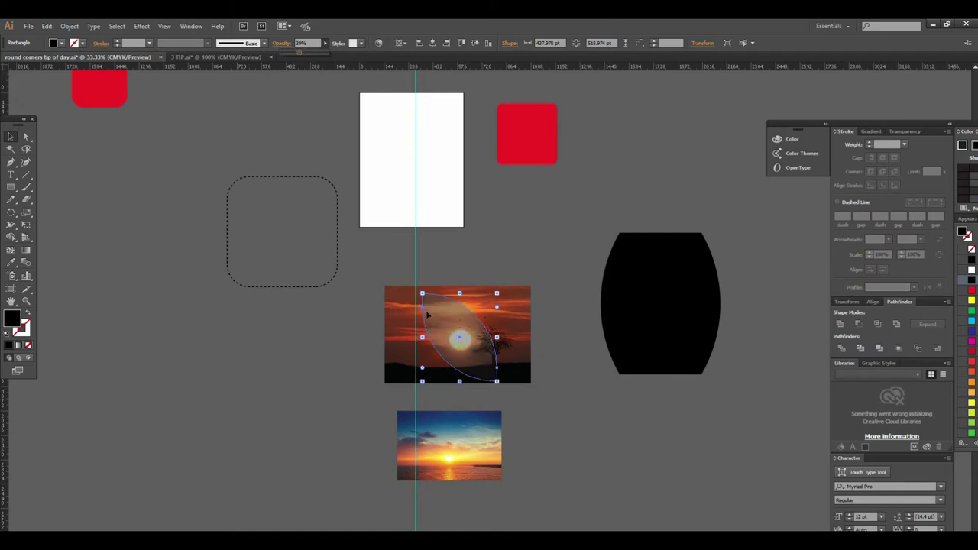
key(ctrl+z)
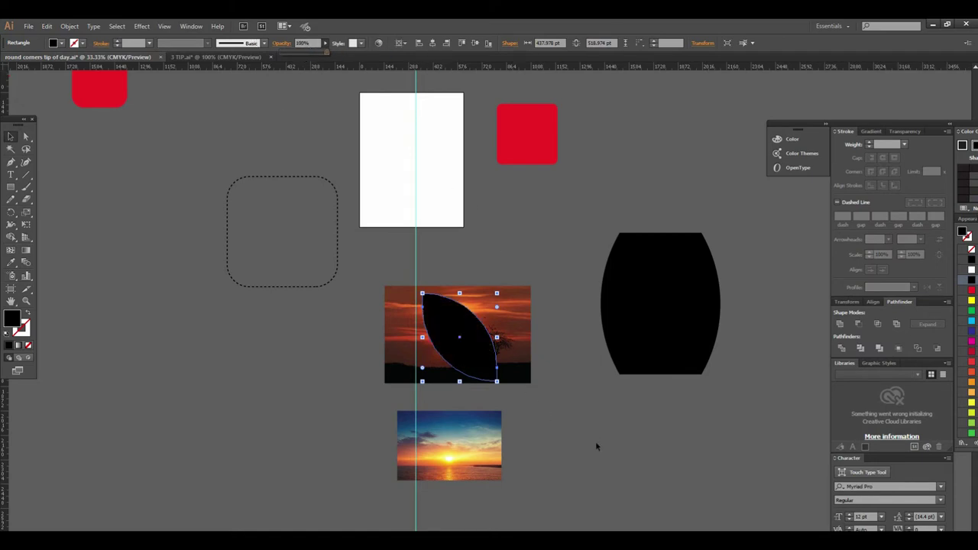
click(595, 440)
Put a copy of the leaf beside the small sea-sunset photo and enlarge that photo.
mouse_move(474, 459)
mouse_down()
mouse_move(546, 457)
mouse_move(559, 288)
mouse_move(571, 341)
mouse_up()
click(512, 302)
drag(543, 232, 542, 313)
key(ctrl+shift+a)
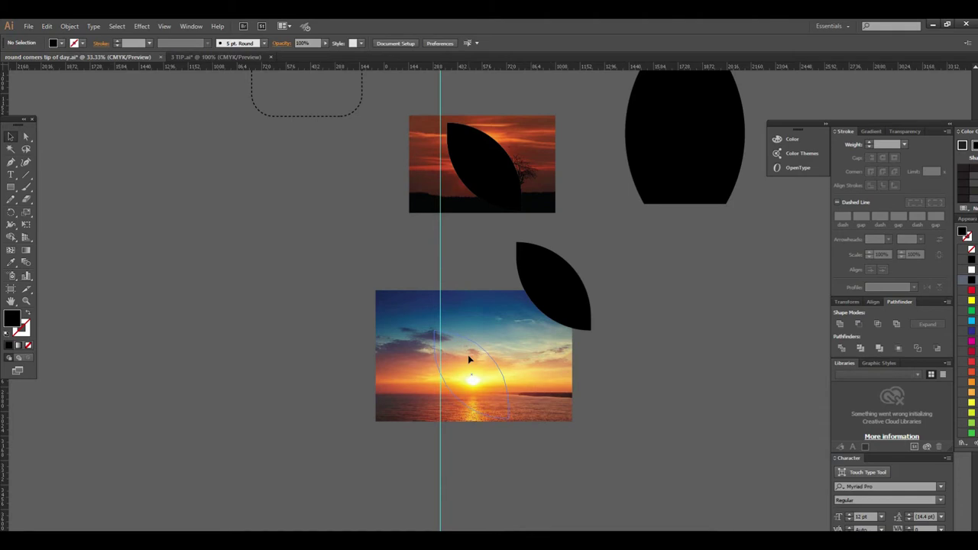
Clip the lower sunset photo into the leaf with Make Clipping Mask.
drag(469, 359, 469, 374)
drag(574, 433, 367, 306)
drag(533, 342, 527, 389)
right_click(459, 408)
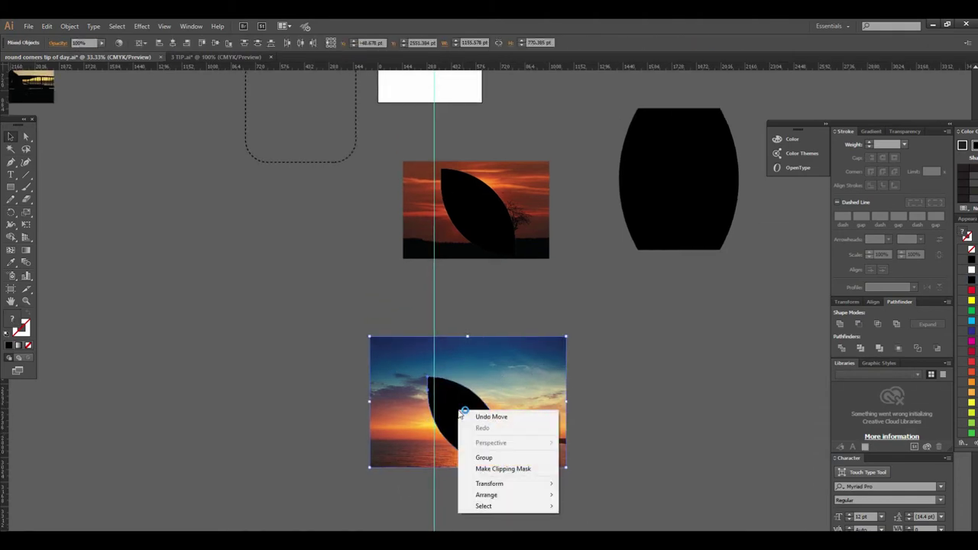
click(502, 465)
Clip the upper sunset photo into its leaf with Make Clipping Mask.
drag(518, 430, 512, 484)
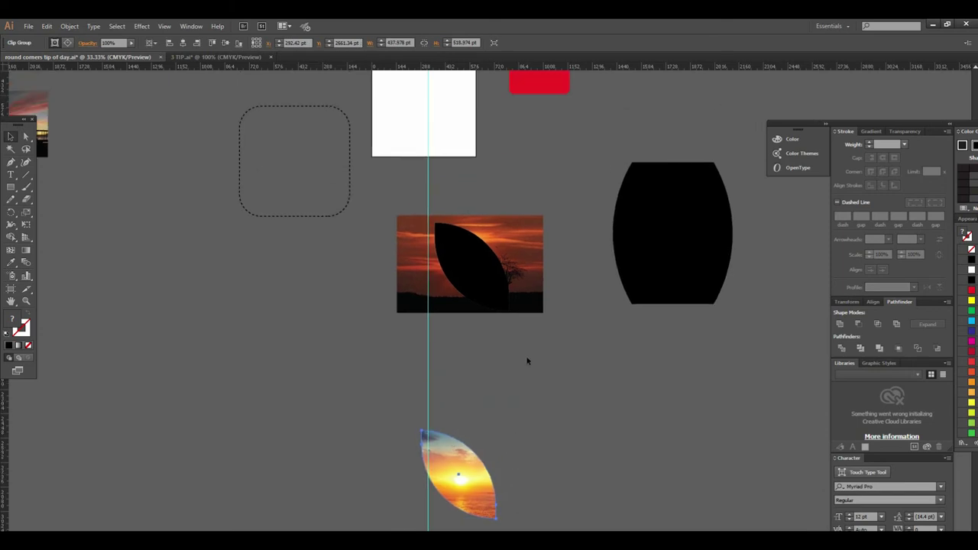
drag(417, 192, 469, 267)
right_click(473, 232)
click(500, 295)
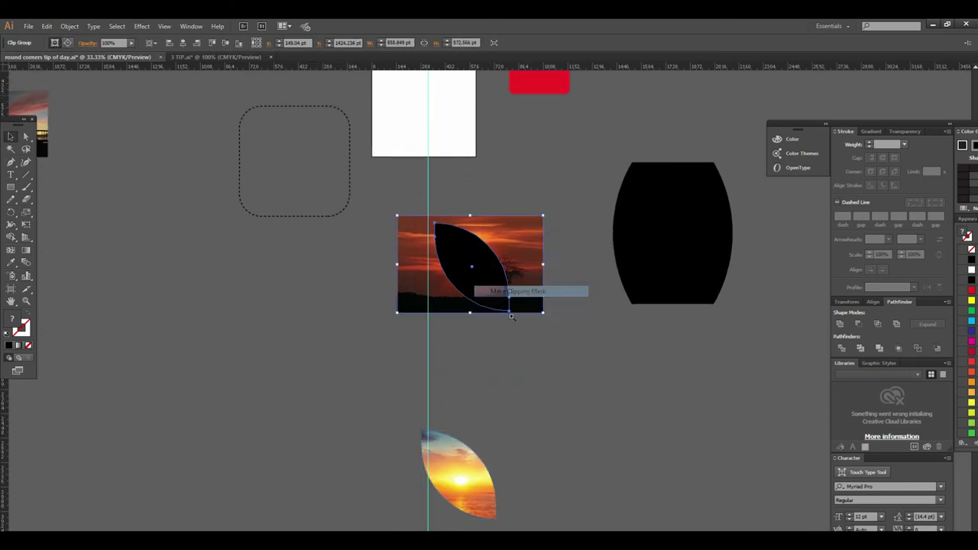
key(ctrl+minus)
key(ctrl+minus)
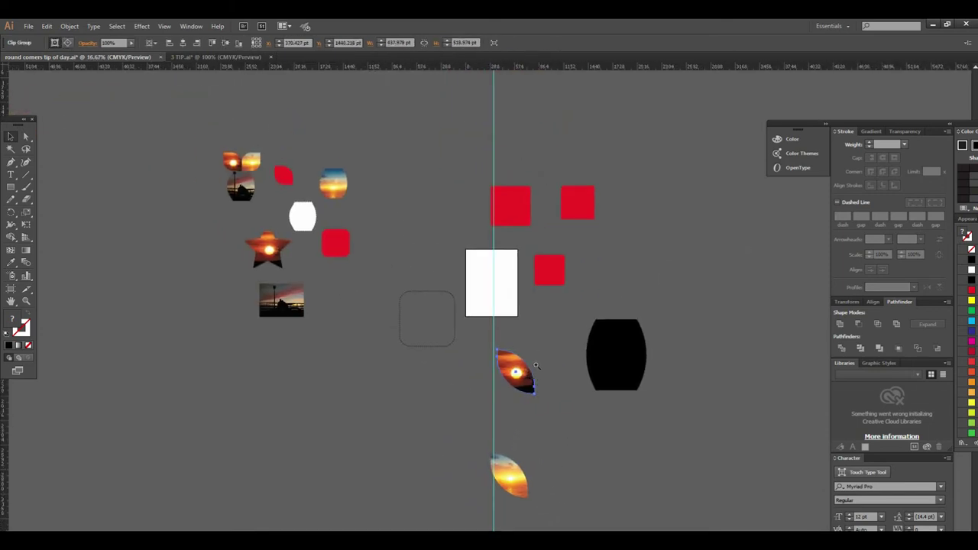
Move the black barrel shape to the lower left of the canvas.
alt+scroll(589, 431, up, 1)
mouse_move(398, 324)
mouse_down()
mouse_move(457, 362)
mouse_move(541, 375)
mouse_up()
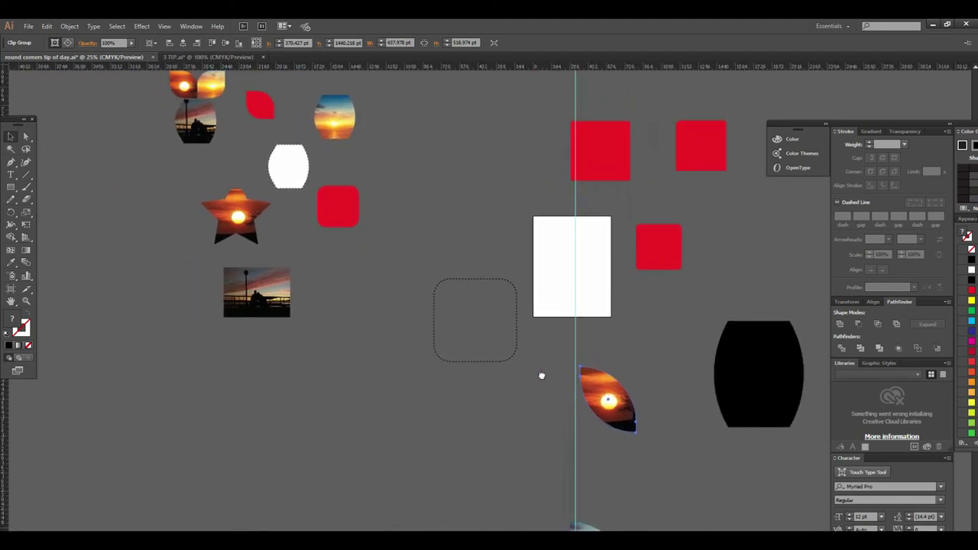
drag(549, 300, 566, 319)
click(620, 416)
mouse_move(779, 388)
mouse_down()
mouse_move(184, 414)
mouse_move(229, 428)
mouse_up()
mouse_move(307, 321)
mouse_down()
mouse_move(382, 272)
mouse_move(414, 316)
mouse_up()
Enlarge the couple-at-the-railing photo and move it down over the barrel.
click(374, 281)
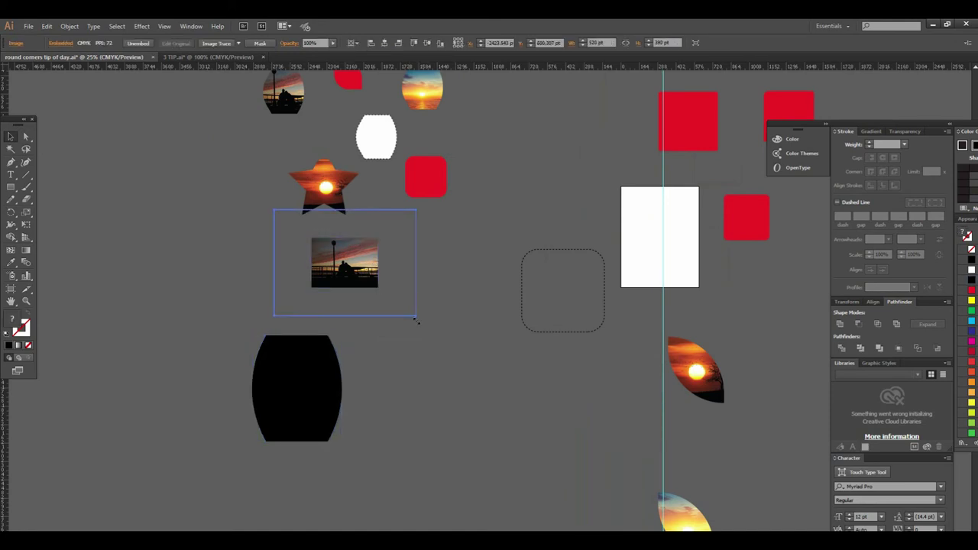
drag(389, 285, 351, 381)
drag(375, 416, 397, 430)
drag(367, 390, 364, 411)
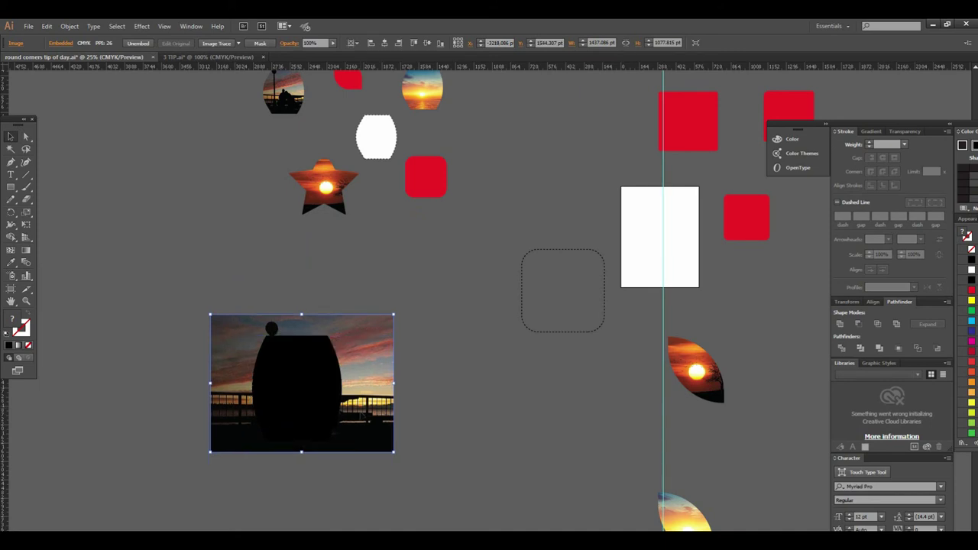
Align the barrel over the photo at 32% opacity, then restore it to 100%.
click(335, 434)
click(325, 43)
drag(329, 62, 300, 62)
drag(307, 292, 328, 211)
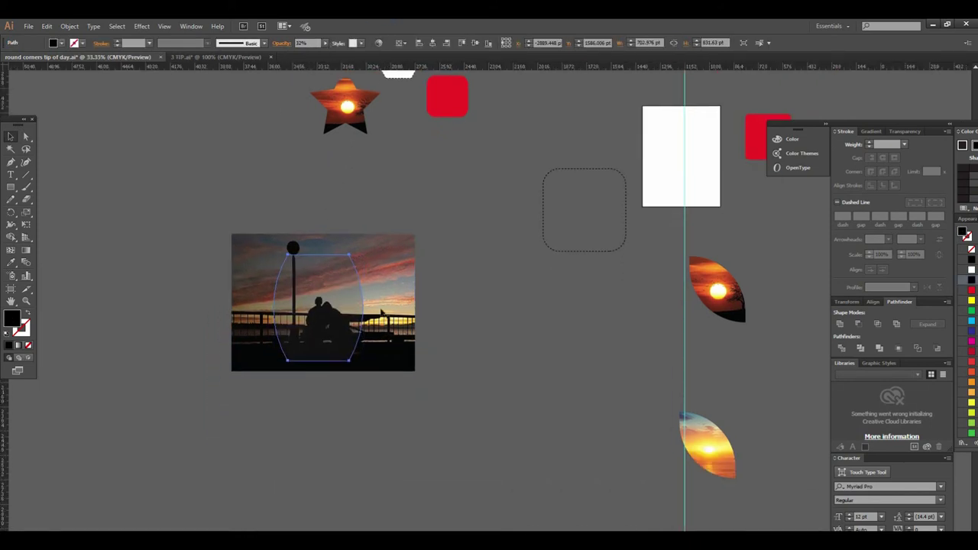
key(ctrl+plus)
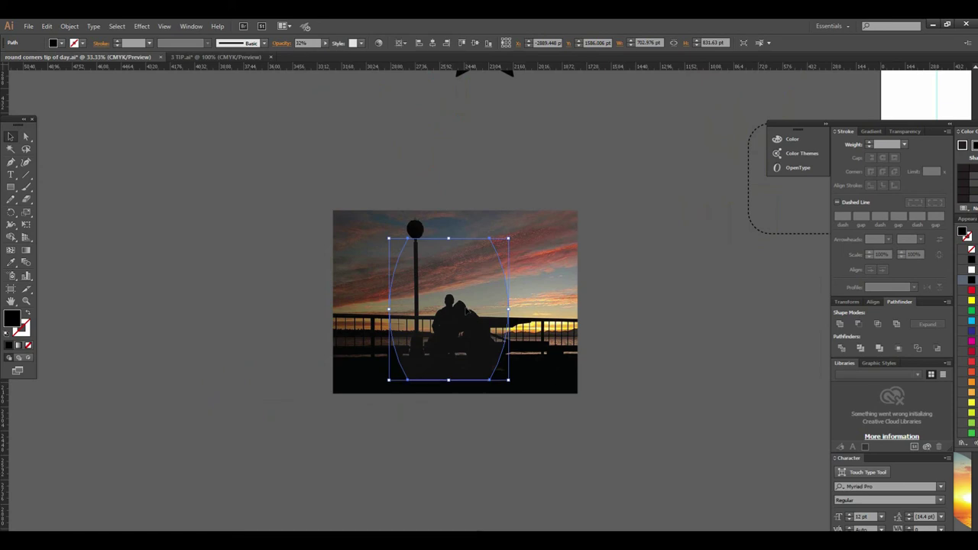
key(Right)
key(Right)
key(Right)
key(Right)
key(Right)
key(Right)
key(Right)
key(Right)
key(Right)
click(324, 44)
drag(300, 56, 458, 62)
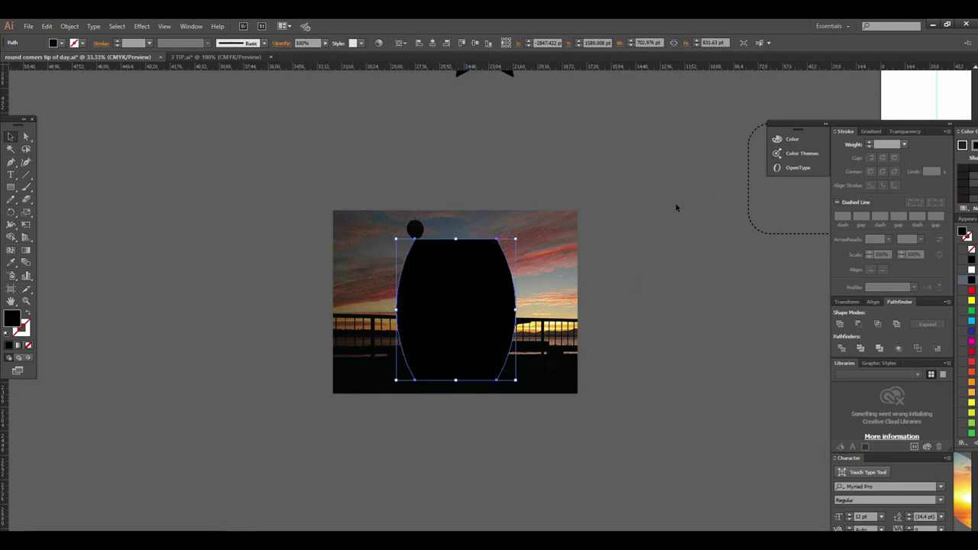
Make a clipping mask of the couple photo inside the barrel shape.
drag(677, 207, 262, 509)
right_click(409, 295)
click(458, 348)
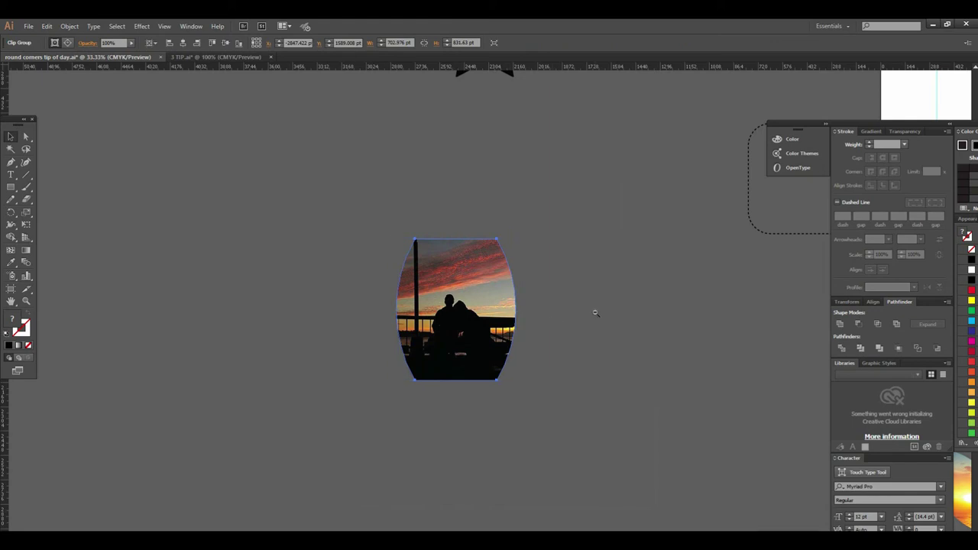
key(ctrl+minus)
key(ctrl+minus)
key(ctrl+minus)
key(ctrl+plus)
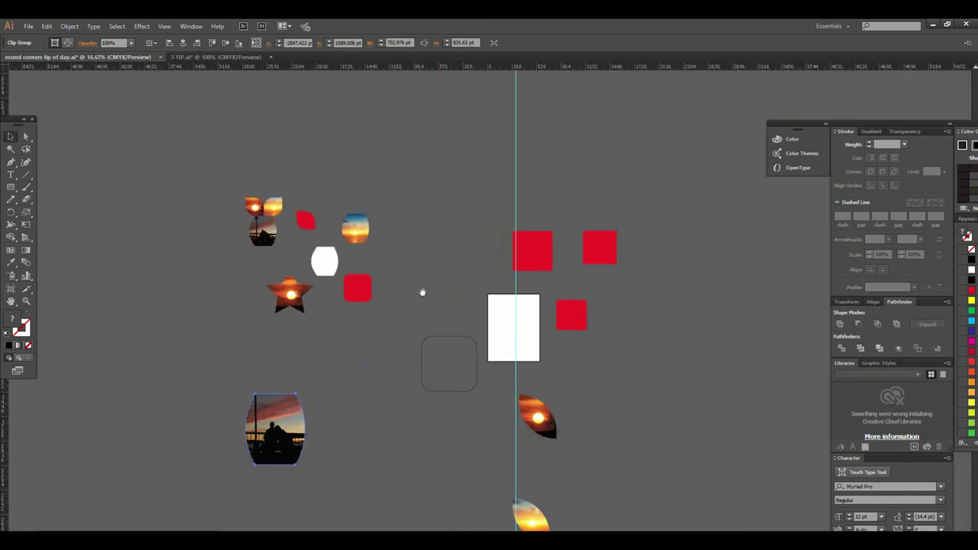
key(ctrl+plus)
drag(432, 306, 536, 289)
key(ctrl+minus)
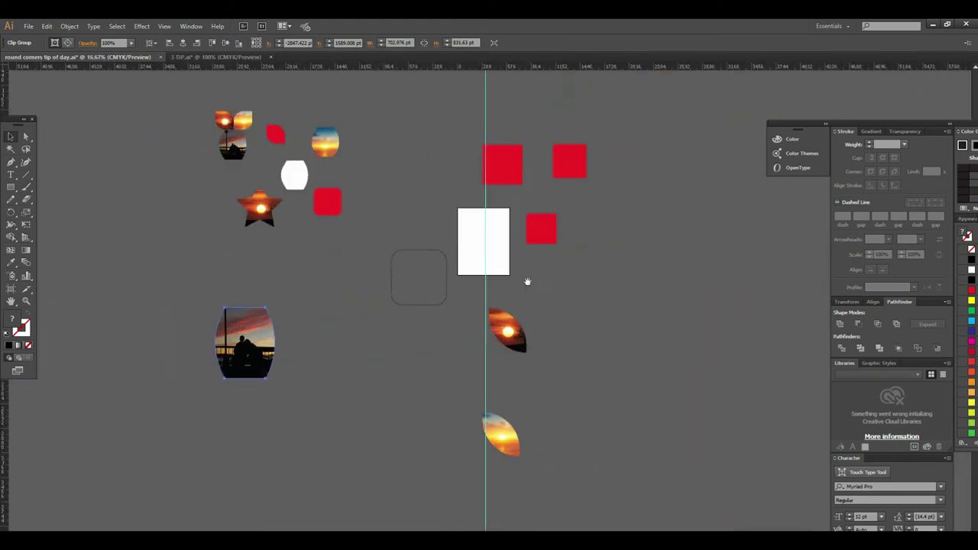
drag(459, 291, 512, 291)
key(ctrl+plus)
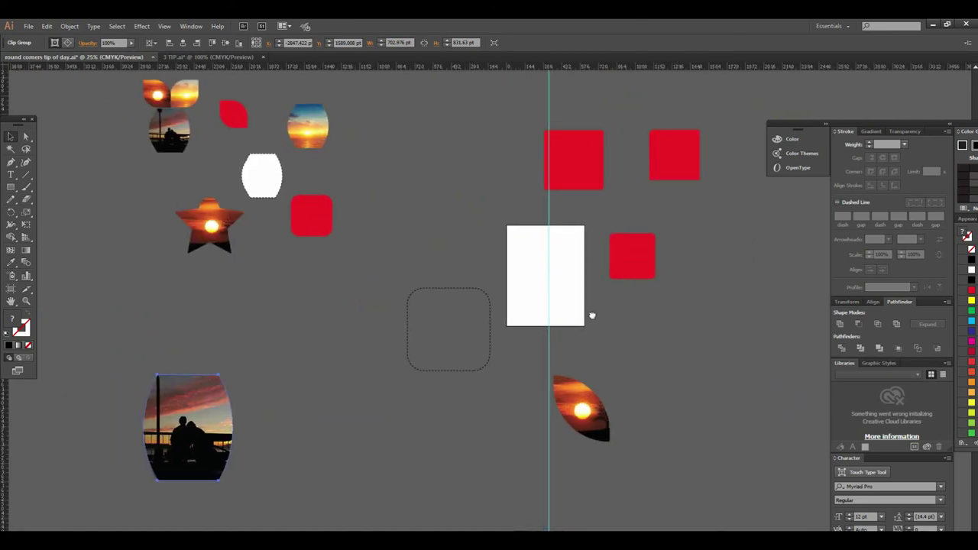
key(ctrl+minus)
key(ctrl+plus)
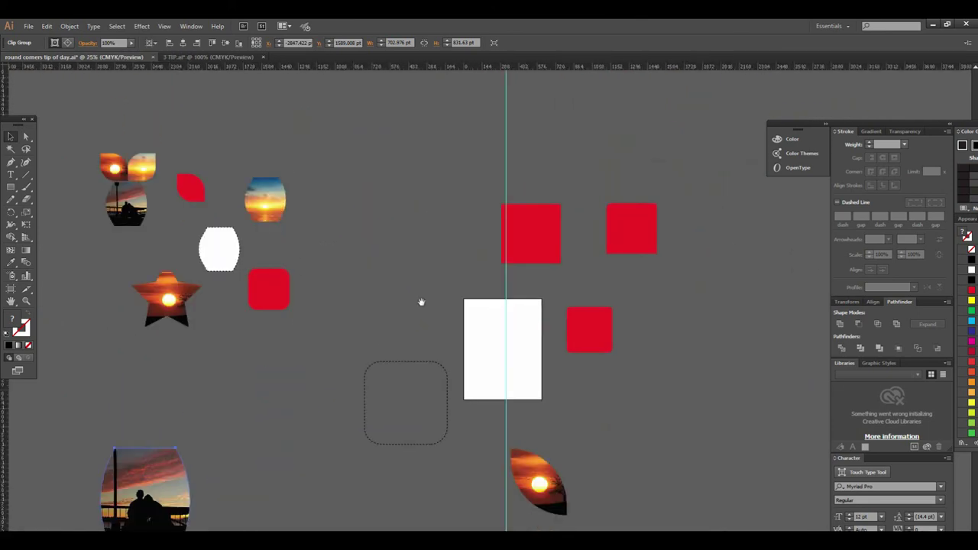
drag(426, 301, 480, 269)
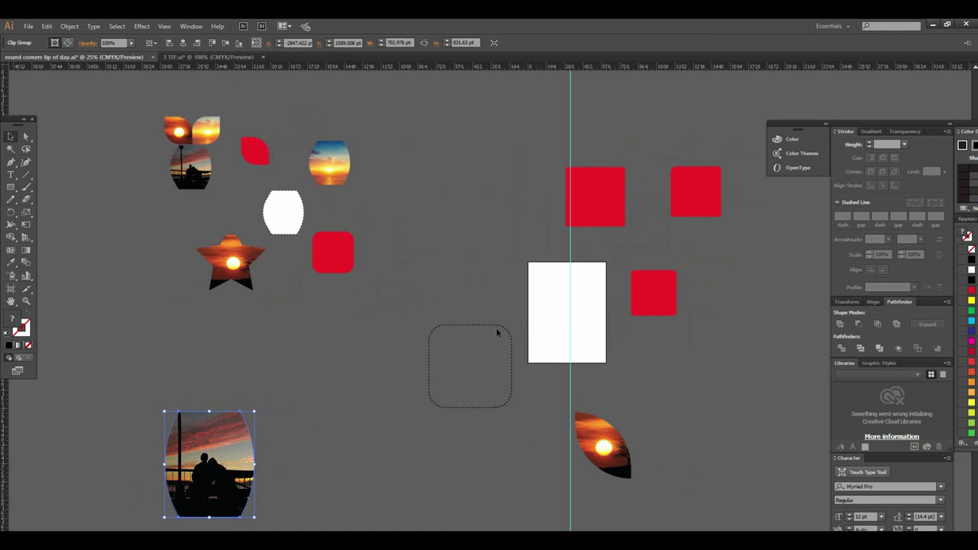